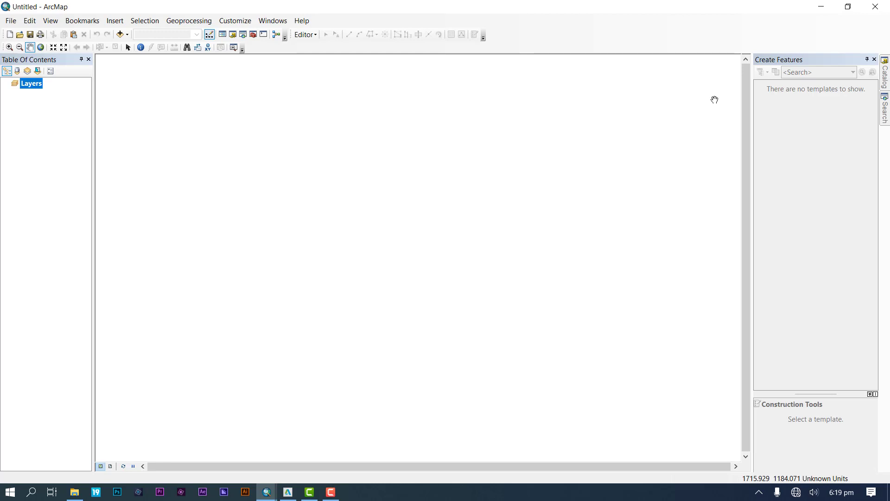
Switch to File Explorer, open the folder C:\WORK\gis and rs data\ife and show its files as large icons
click(76, 494)
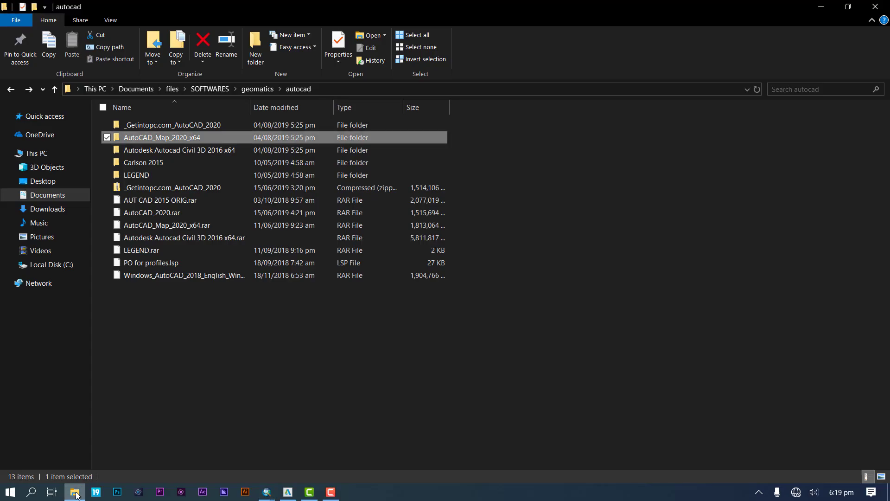
click(39, 266)
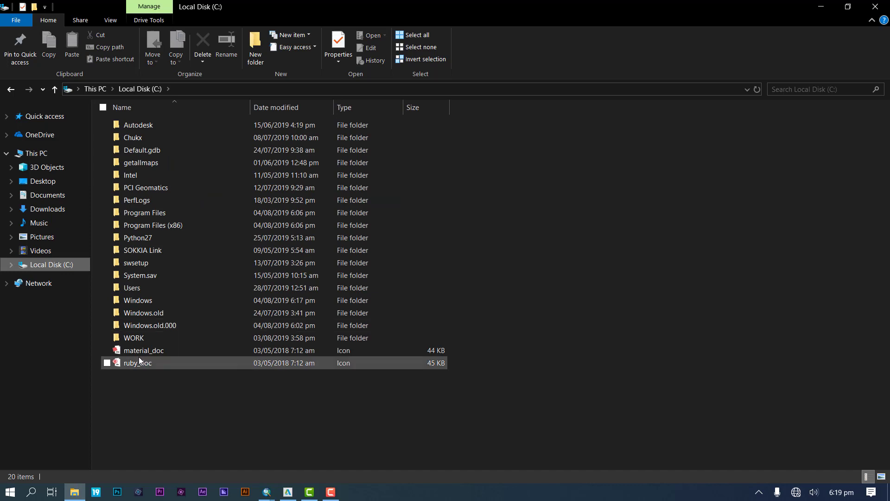
click(145, 341)
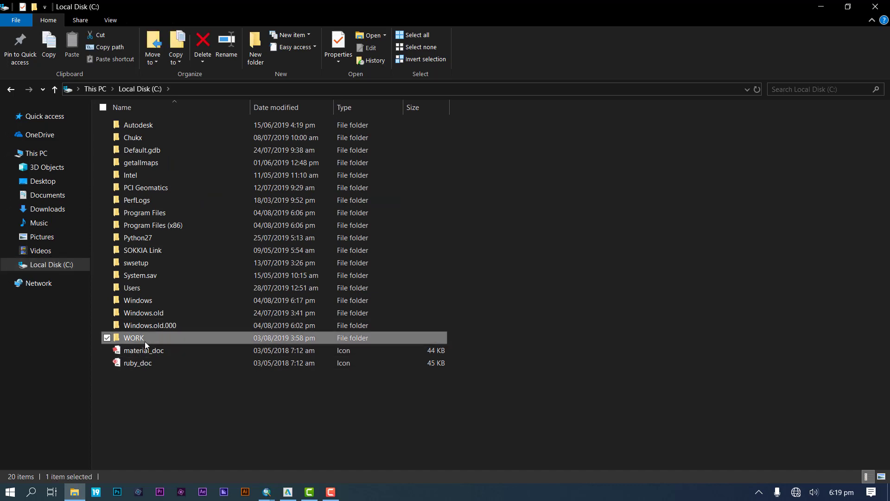
double_click(145, 341)
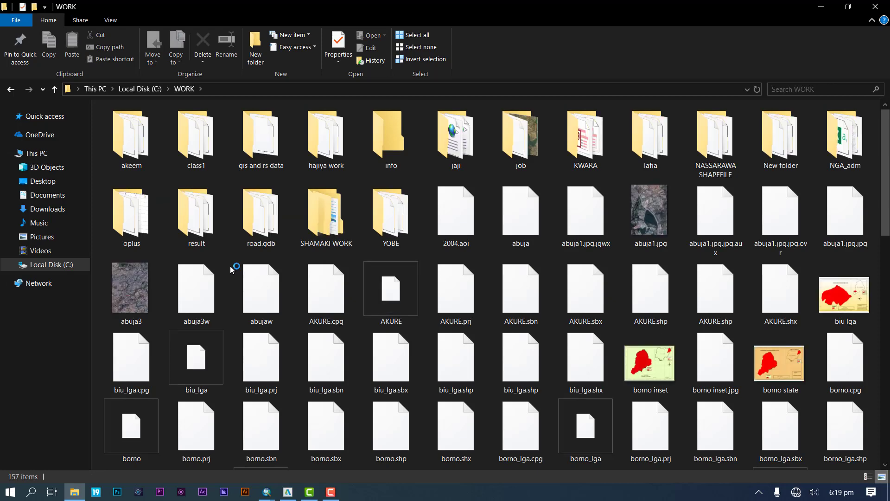
double_click(299, 142)
key(alt+Left)
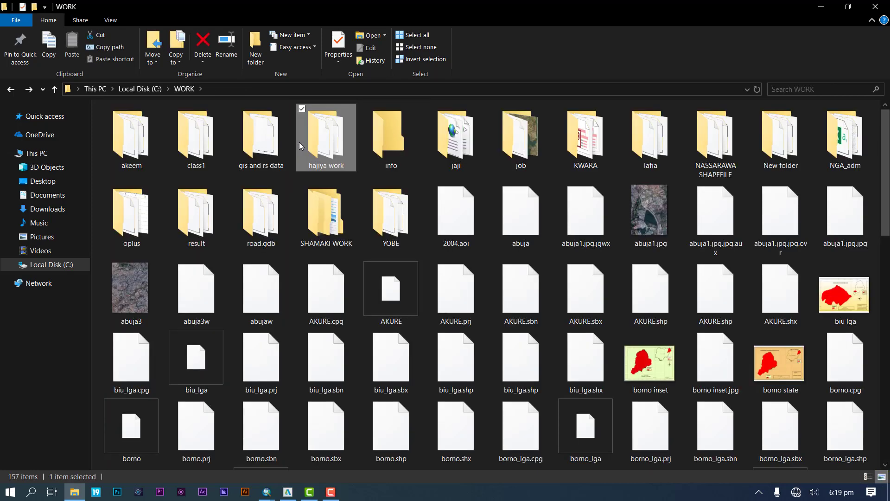
double_click(273, 146)
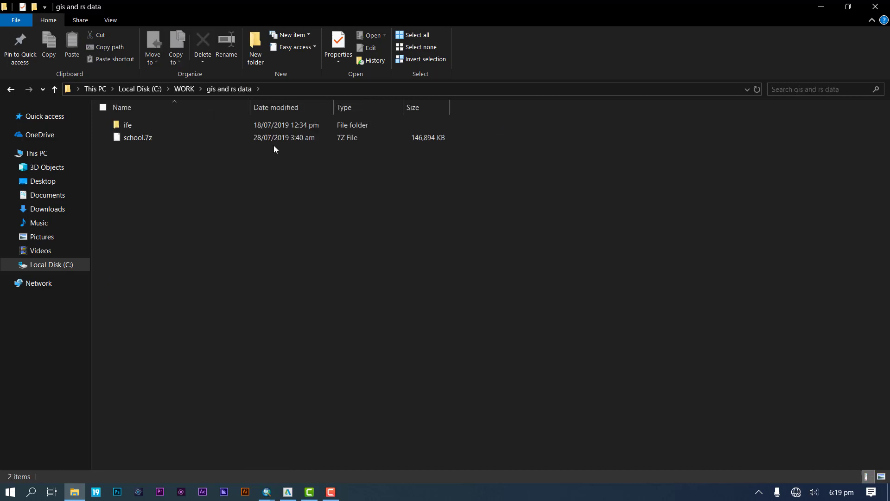
double_click(165, 123)
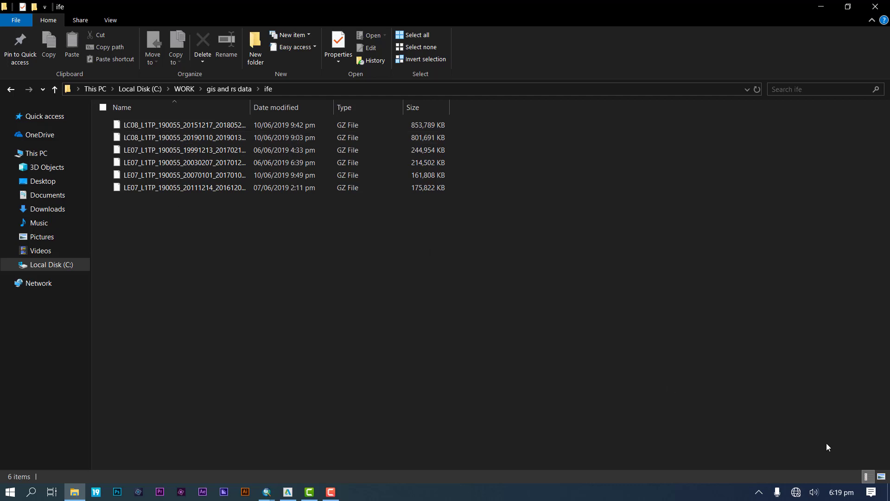
click(881, 477)
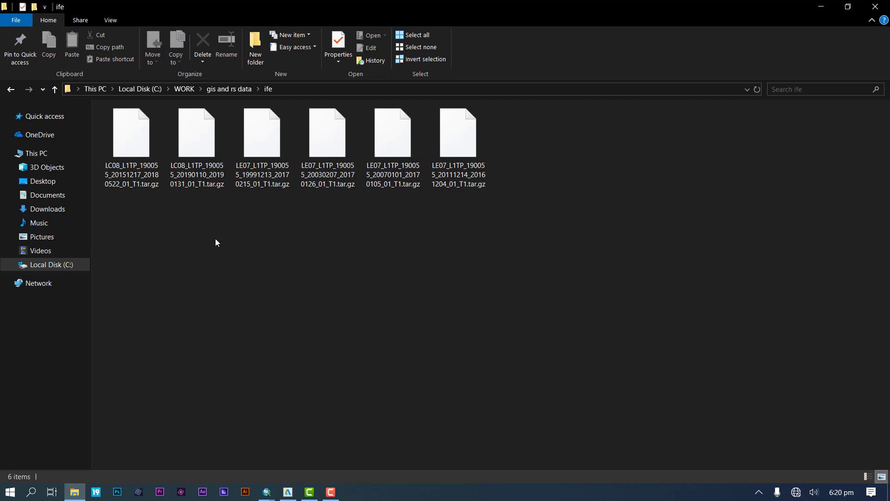
Extract the archive LE07_L1TP_190055_19991213_20170215_01_T1.tar.gz with 7-Zip into a subfolder of the same name
click(260, 146)
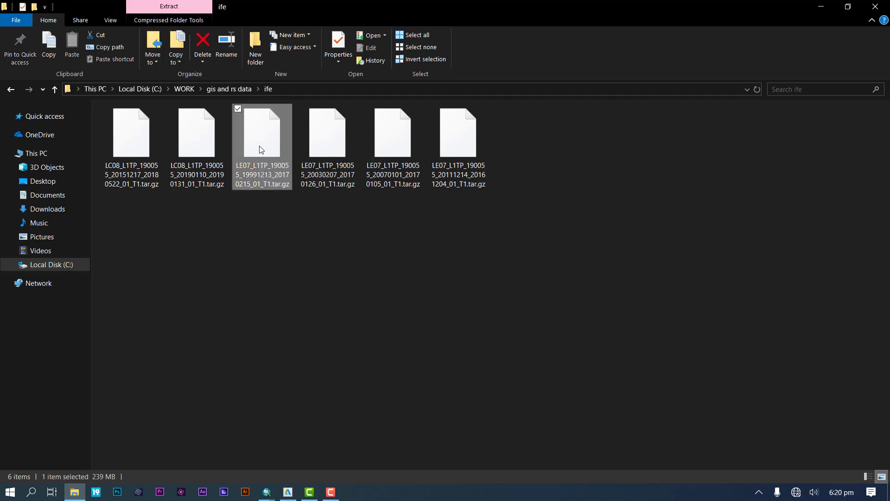
right_click(260, 146)
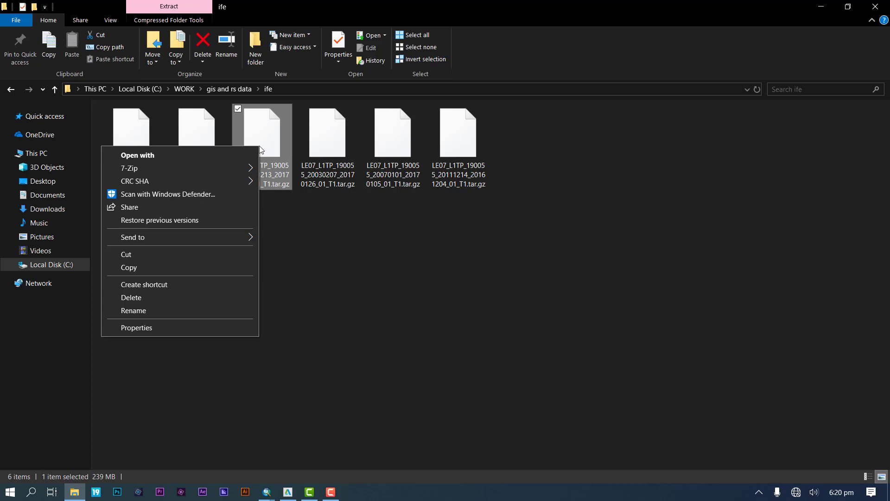
mouse_move(200, 176)
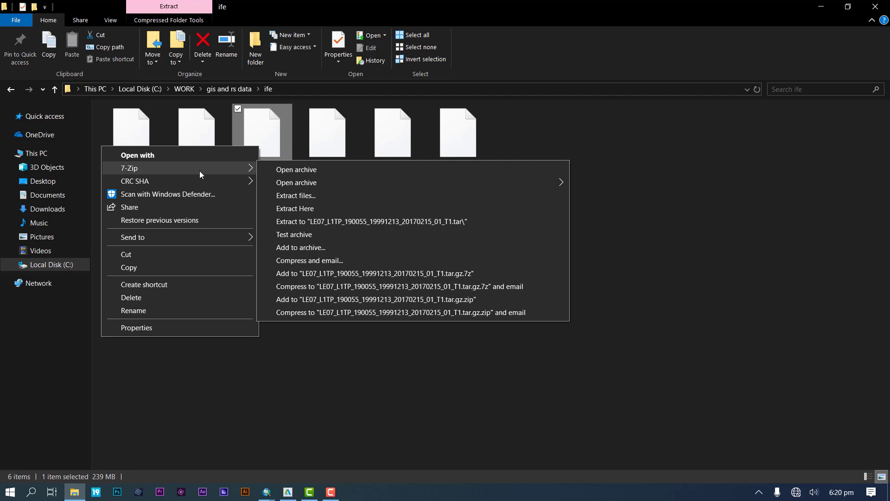
click(319, 221)
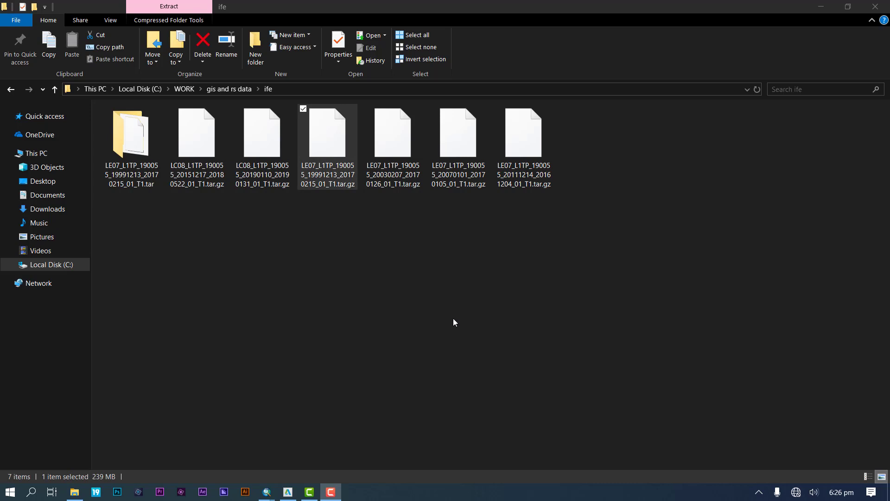
Open the extracted folder and unpack the TAR file inside with 7-Zip to the subfolder LE07_L1TP_190055_19991213_20170215_01_T1
double_click(144, 149)
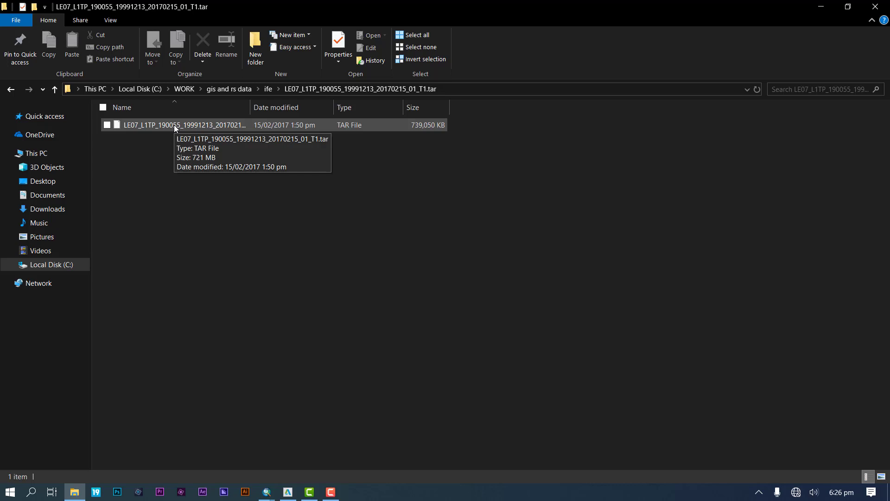
right_click(174, 125)
mouse_move(90, 158)
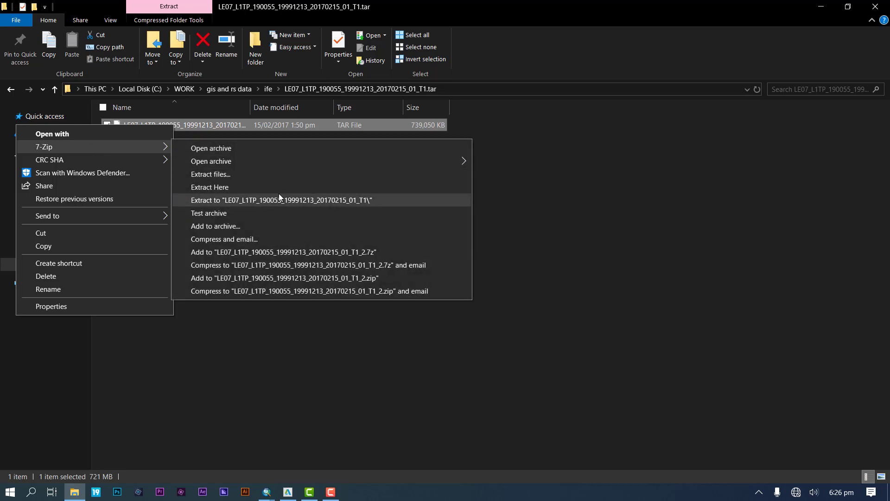
click(279, 200)
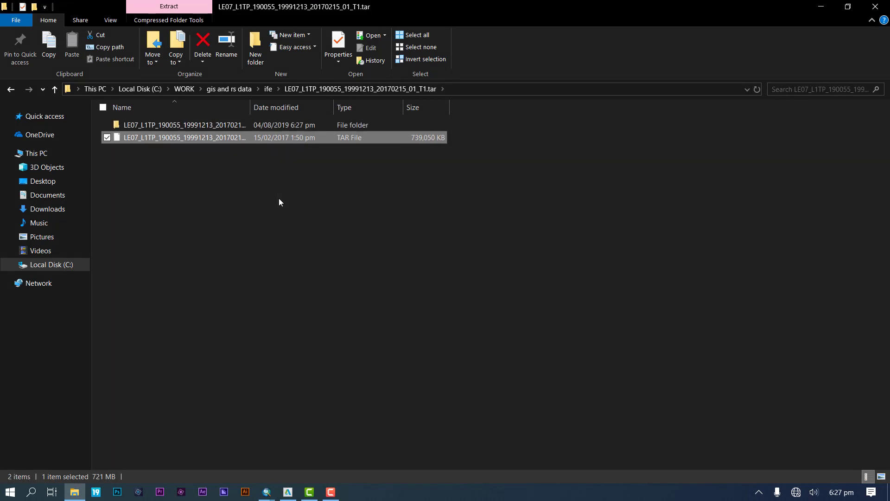
Open the unpacked scene folder and examine the ANG metadata file for the band 4 pixel size and the WRS path and row
double_click(146, 126)
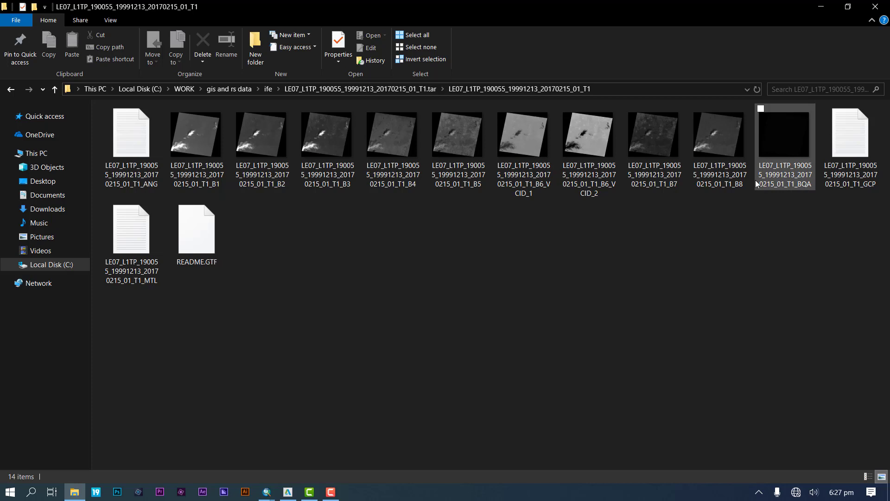
mouse_move(756, 184)
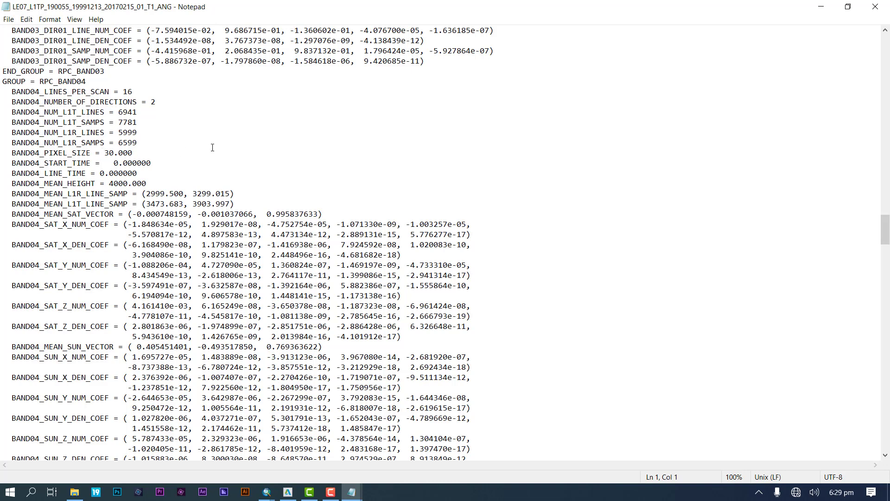
drag(104, 153, 133, 153)
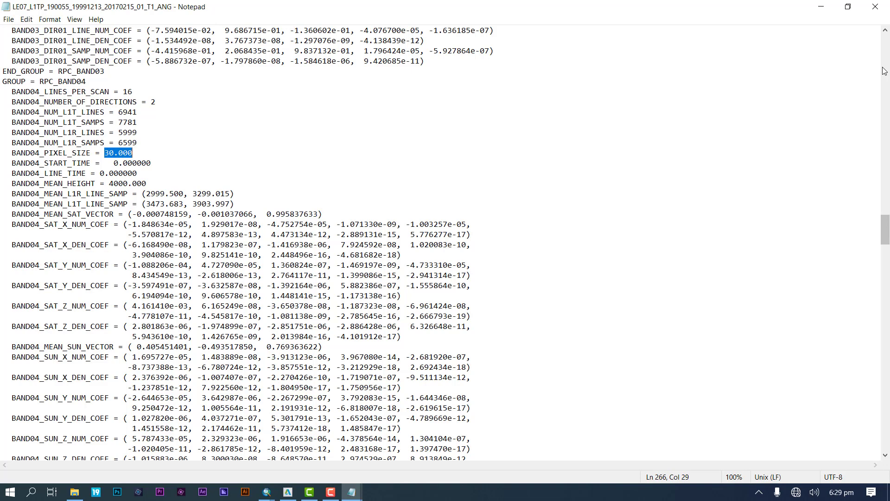
drag(885, 239, 888, 28)
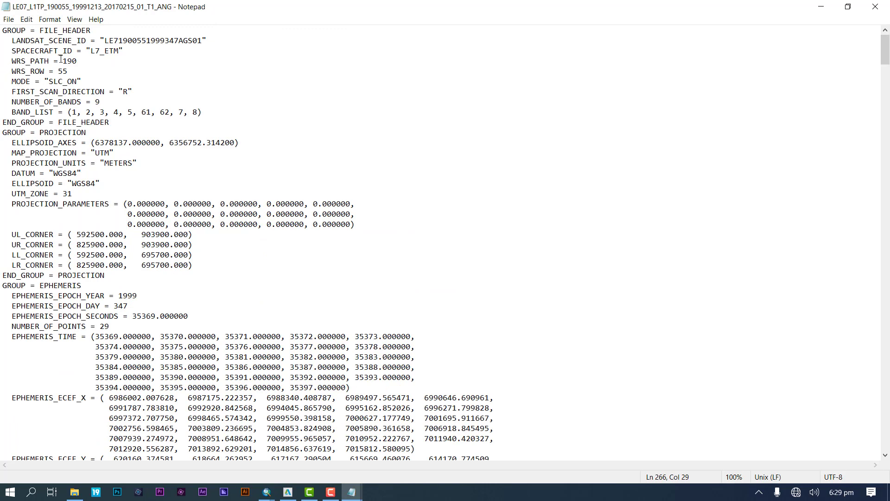
drag(61, 60, 136, 57)
drag(58, 71, 95, 71)
click(848, 7)
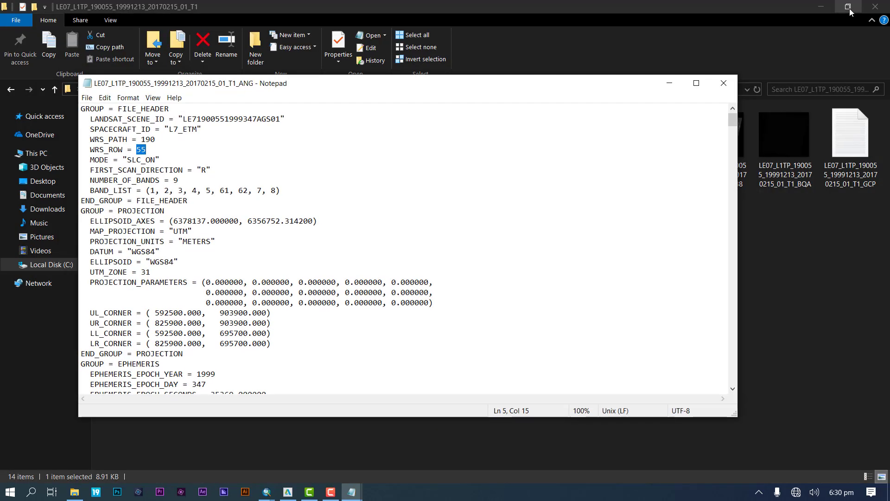
click(668, 86)
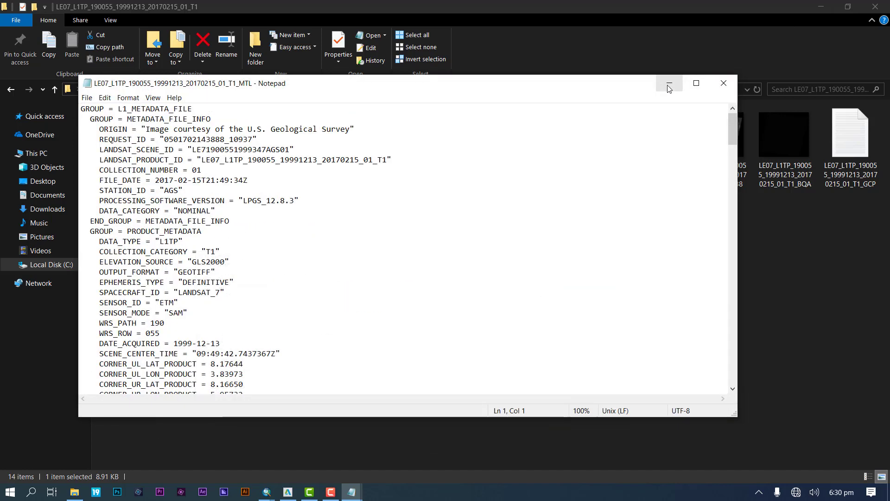
click(671, 83)
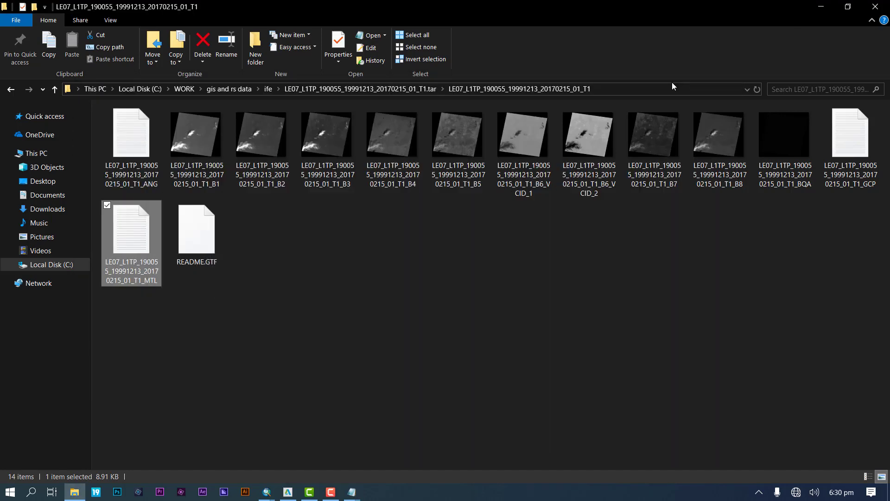
Return to ArcMap and add the TIF rasters B1, B2, B3, B4, B5, B7 and B8 of the 1999 Landsat scene to the map
click(821, 7)
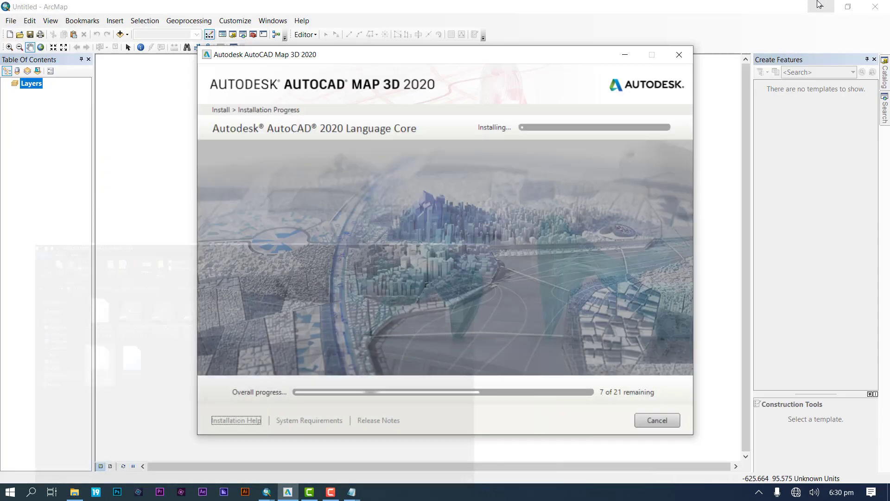
click(630, 55)
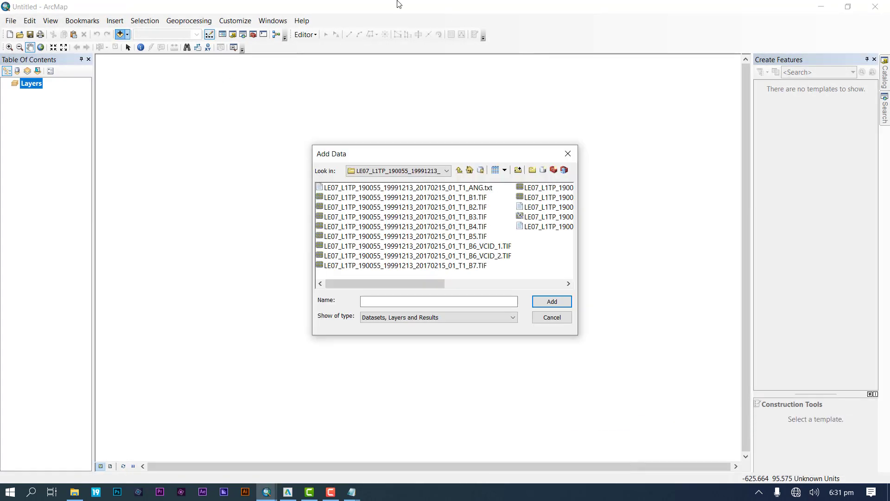
click(394, 197)
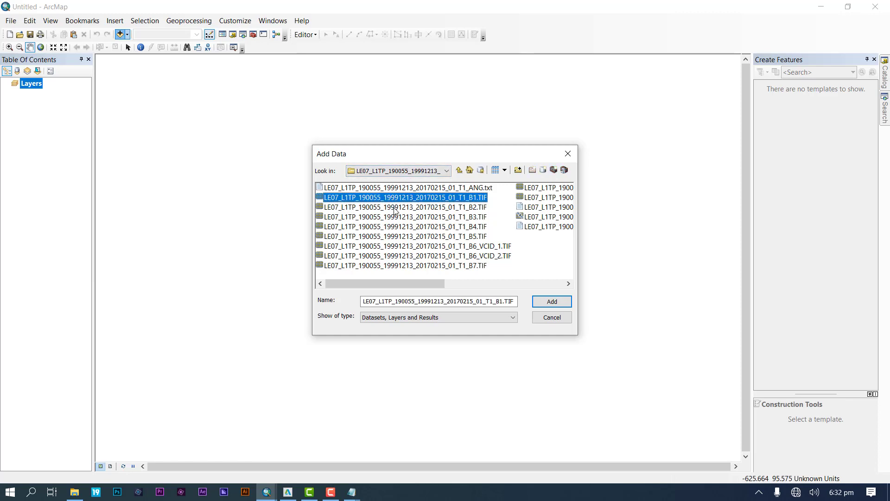
ctrl+click(394, 208)
ctrl+click(394, 210)
ctrl+click(394, 208)
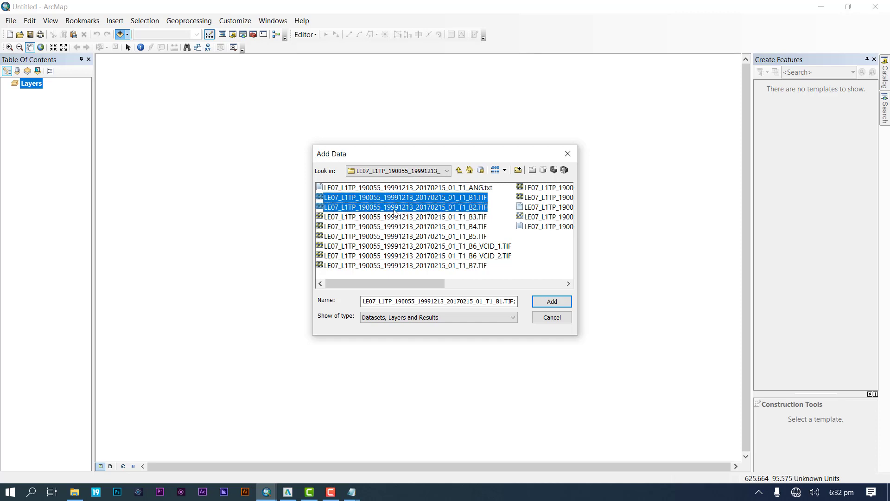
ctrl+click(397, 218)
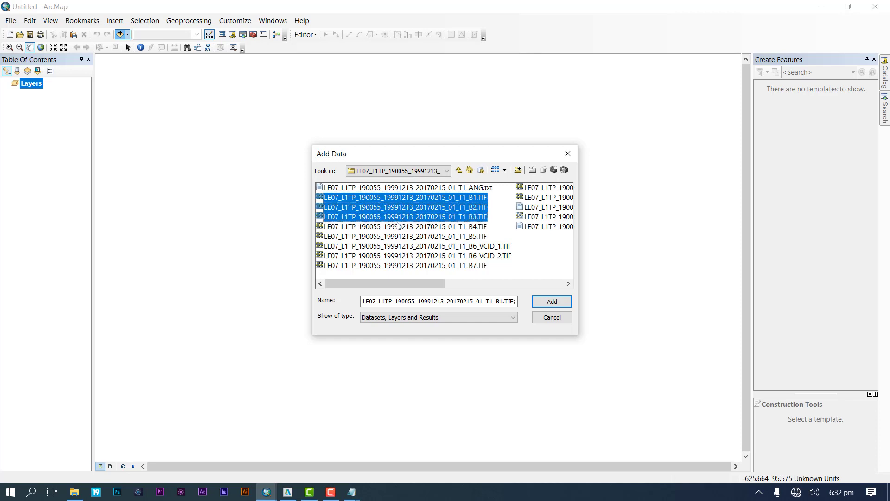
ctrl+click(399, 228)
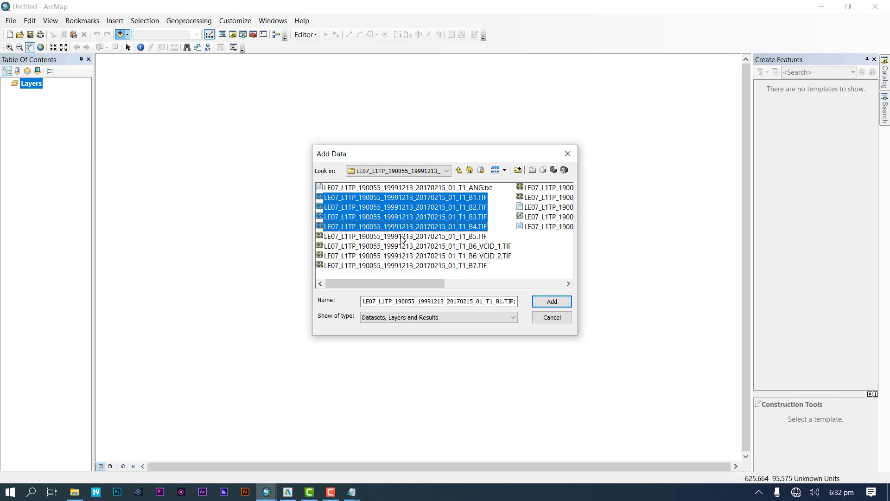
ctrl+click(401, 237)
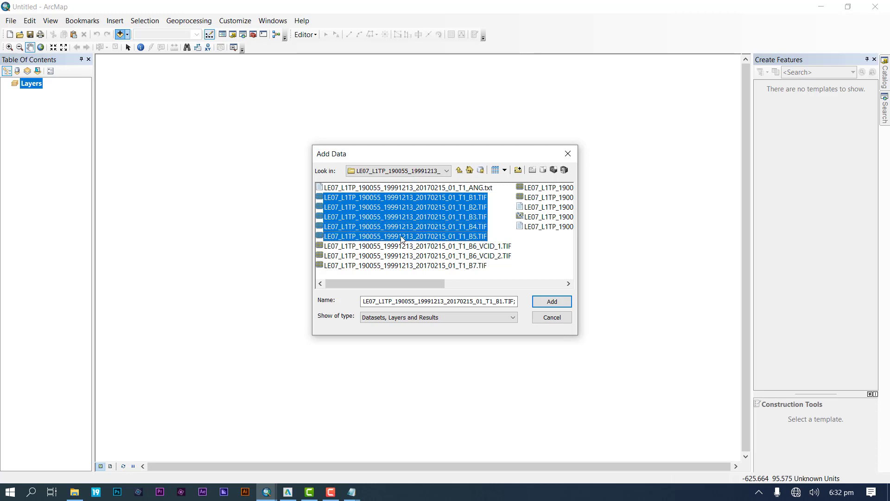
ctrl+click(441, 266)
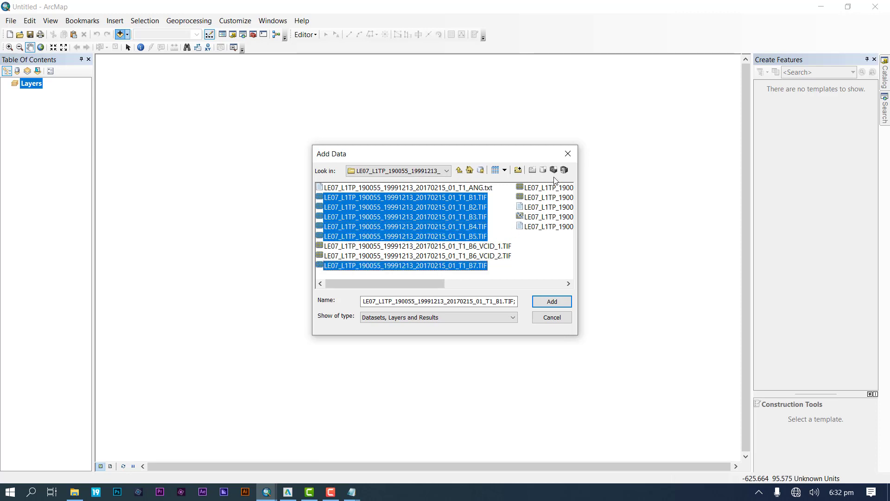
ctrl+click(547, 188)
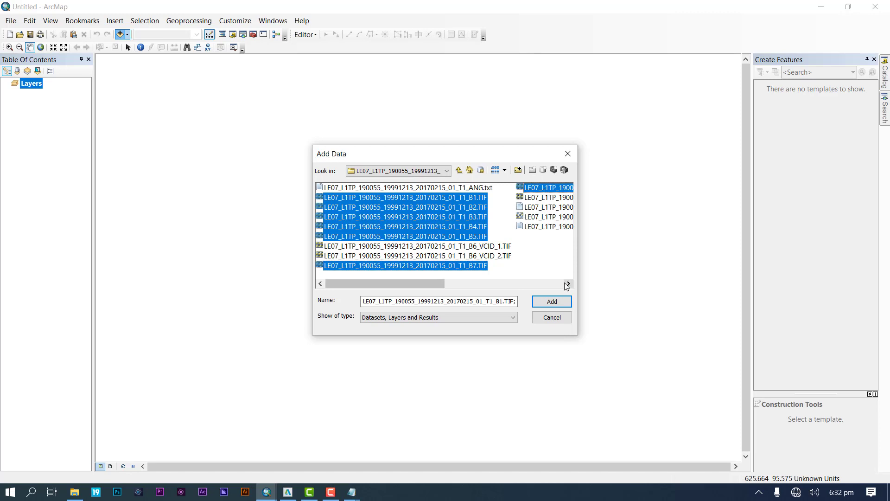
click(567, 283)
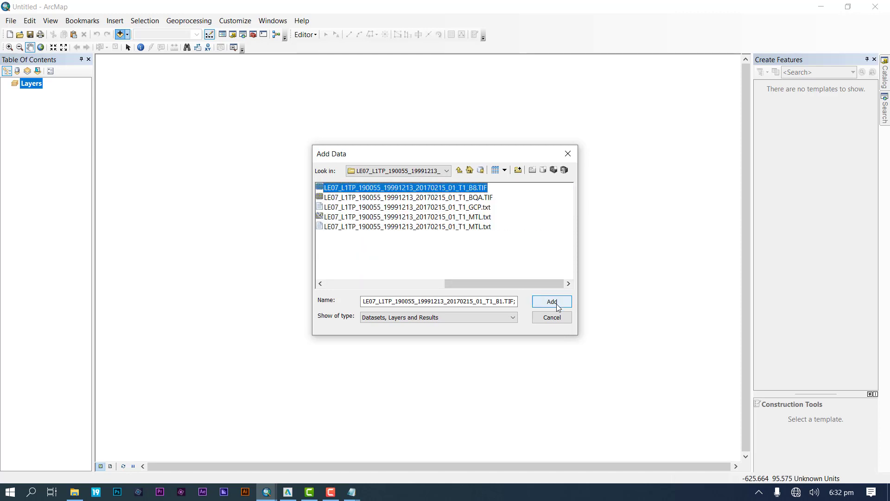
click(552, 302)
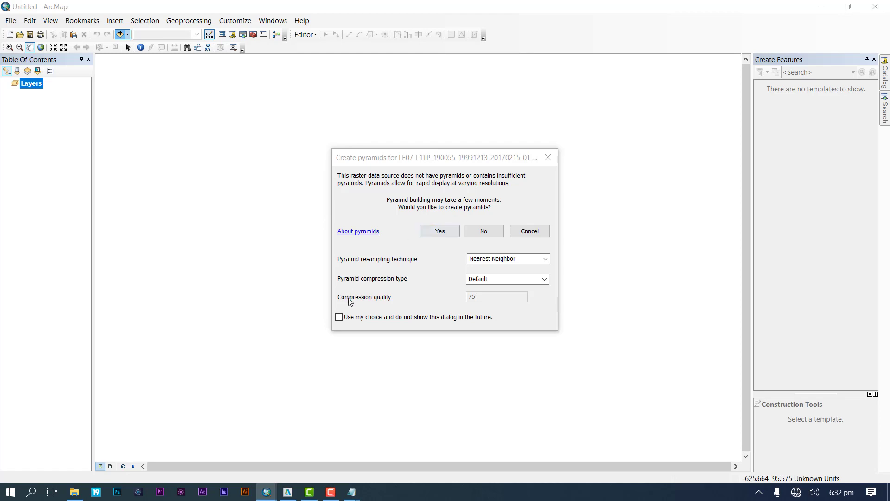
Agree to build pyramids for the rasters with Nearest Neighbor resampling and keep this choice for future rasters
click(339, 318)
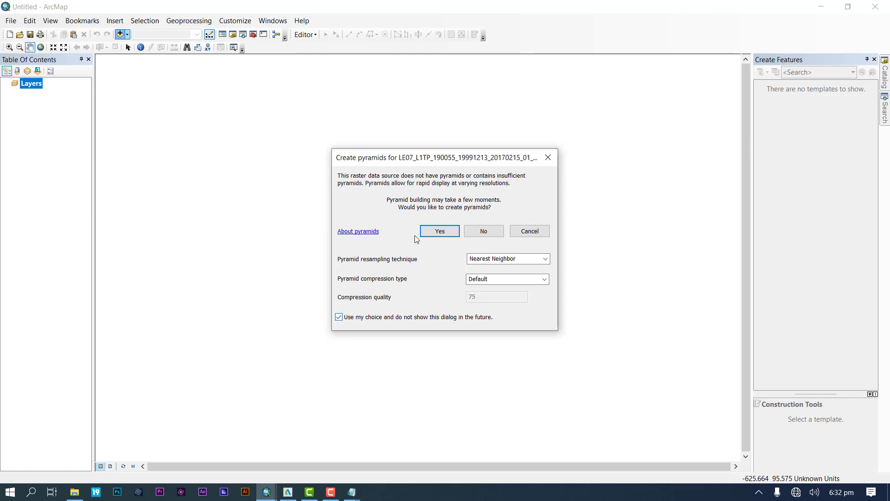
click(444, 234)
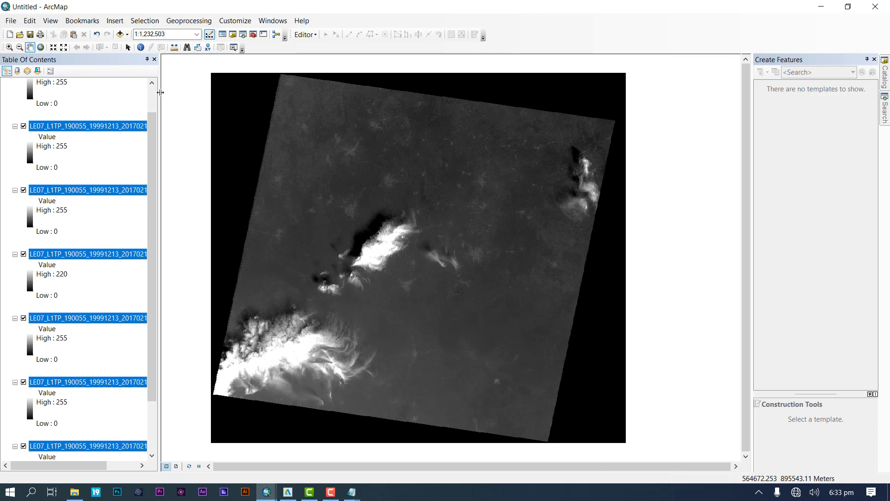
Widen the table of contents until the complete layer names are readable, and recentre the Landsat scene in the map
drag(160, 92, 194, 93)
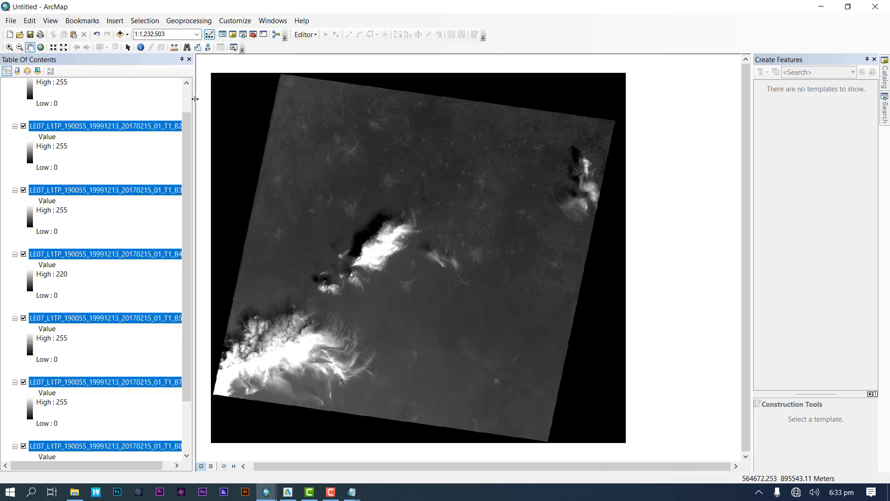
click(124, 89)
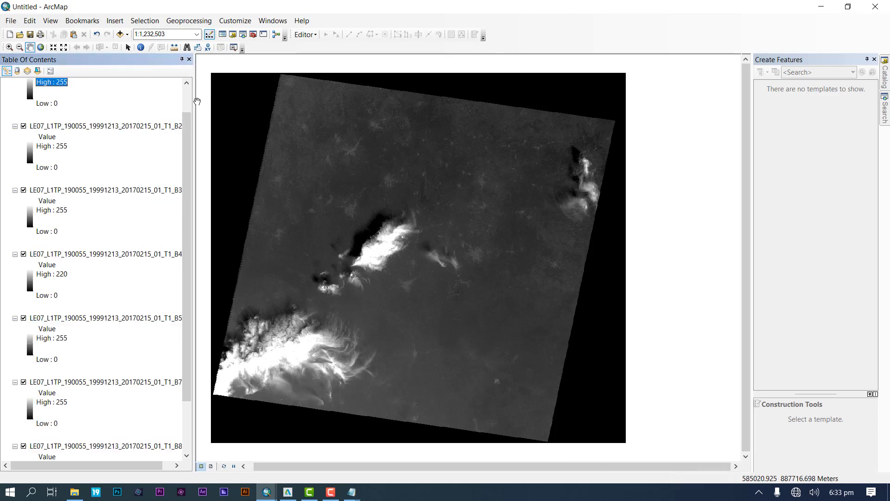
drag(195, 97, 277, 90)
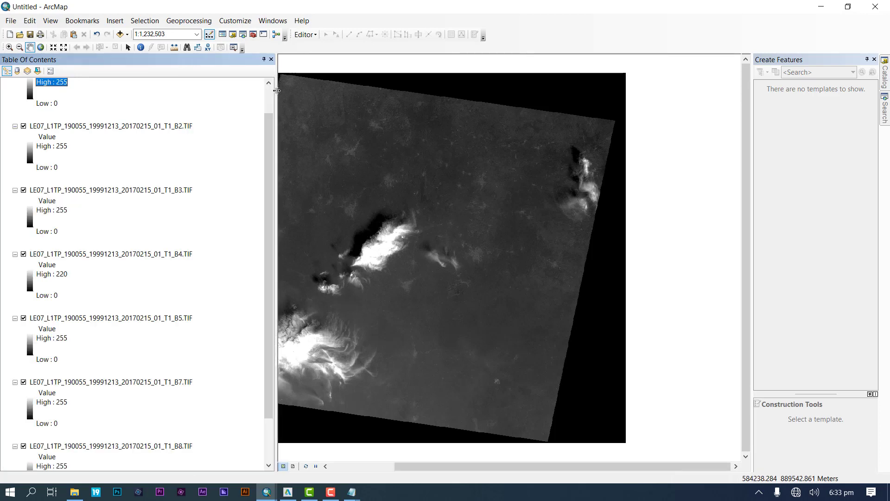
click(144, 112)
drag(548, 167, 469, 199)
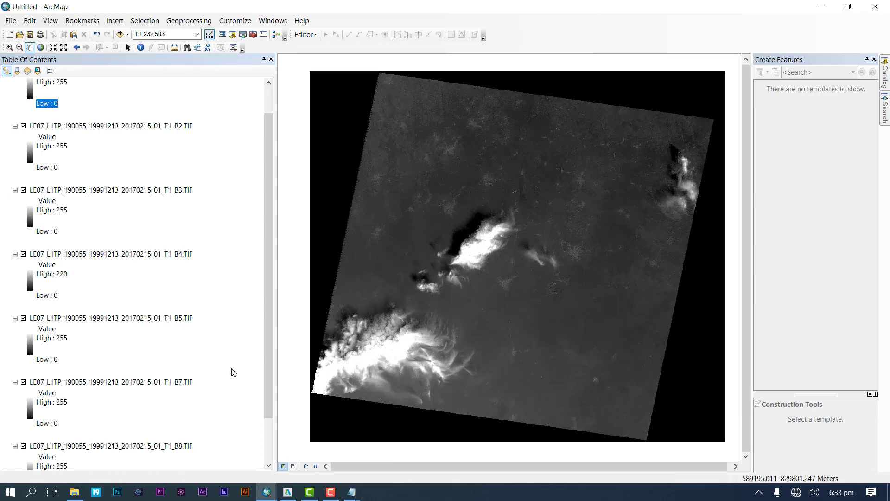
Examine the source properties of the B3 raster layer for its cell size and uncompressed size
drag(268, 241, 271, 314)
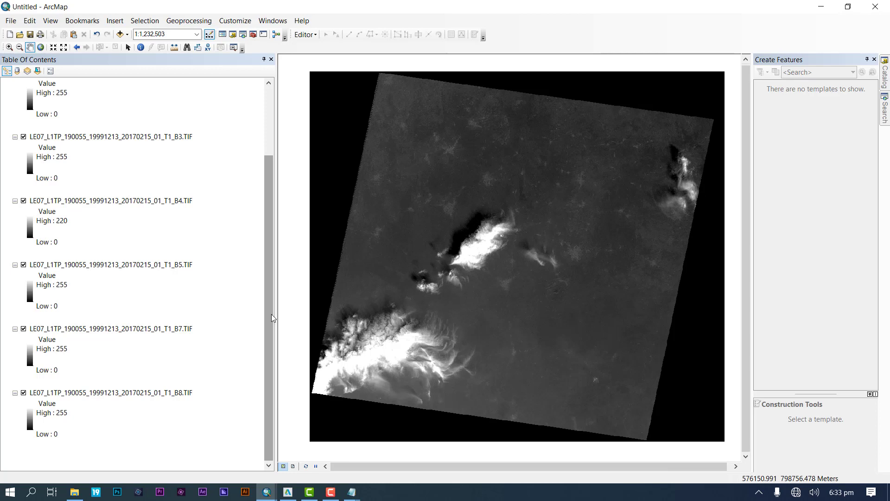
click(102, 137)
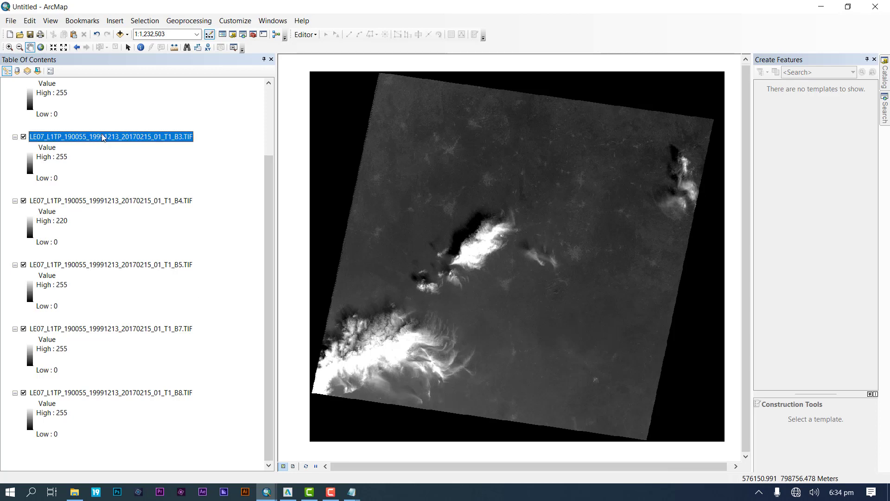
right_click(102, 137)
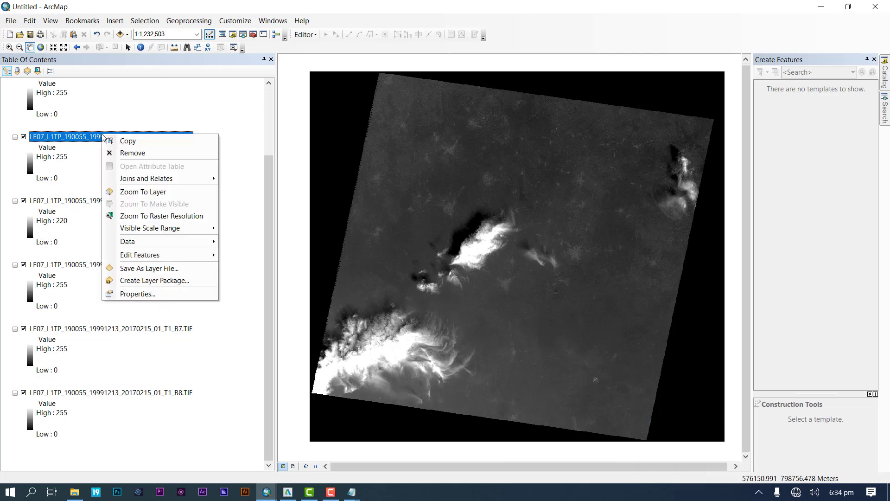
click(170, 295)
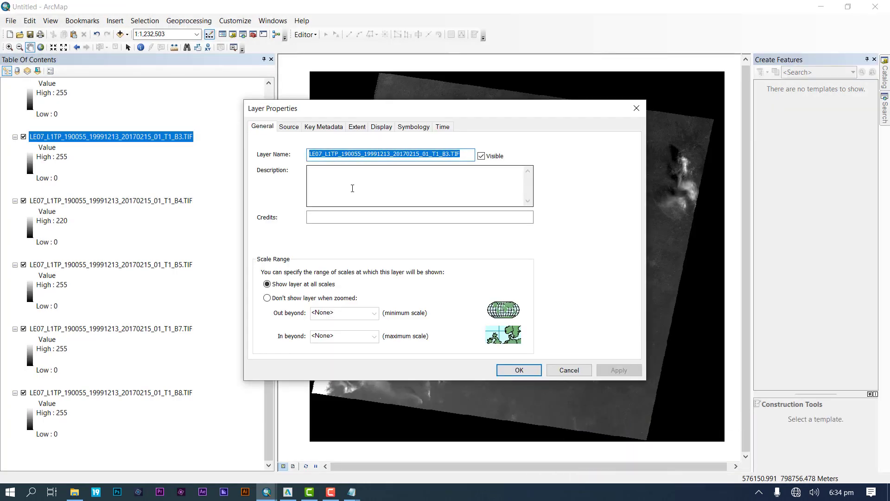
click(290, 128)
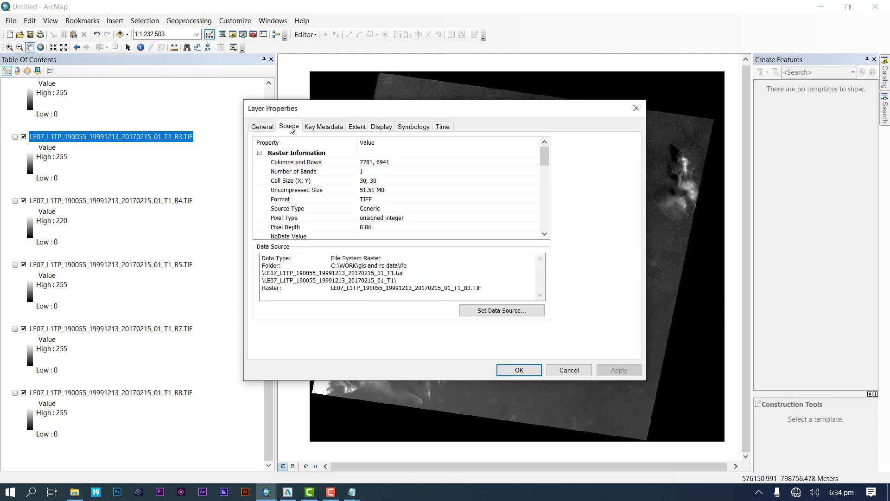
click(361, 184)
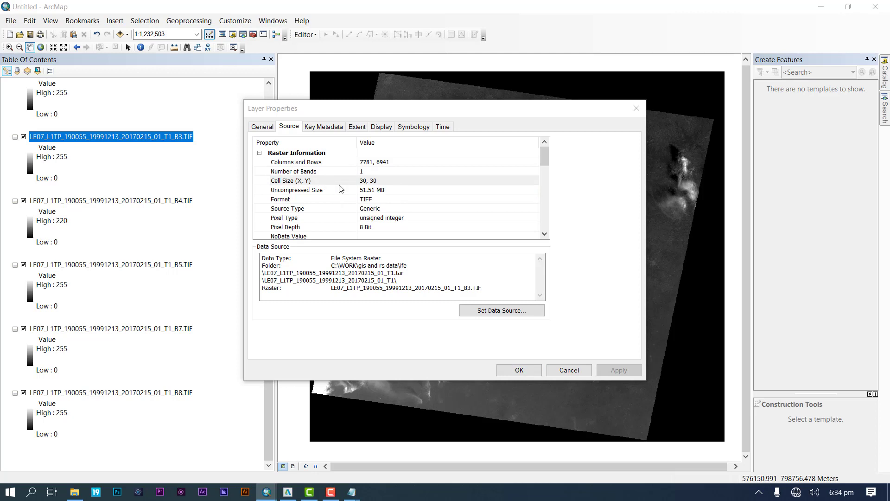
click(351, 189)
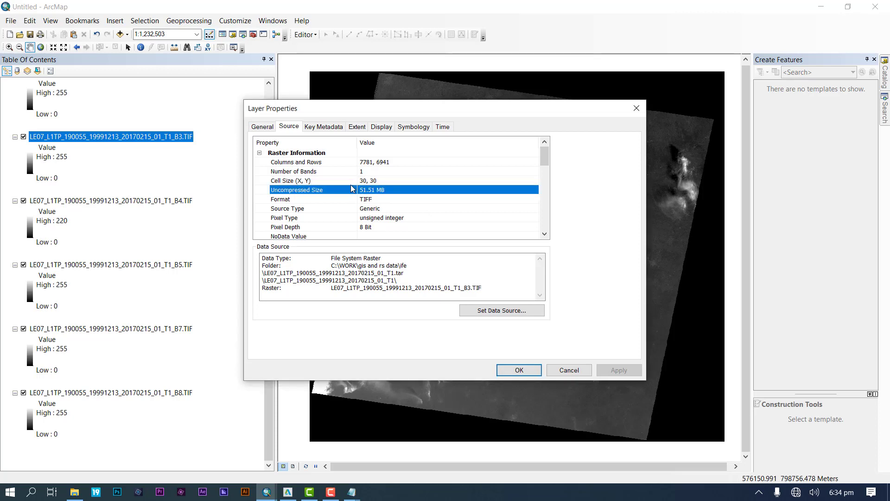
click(520, 370)
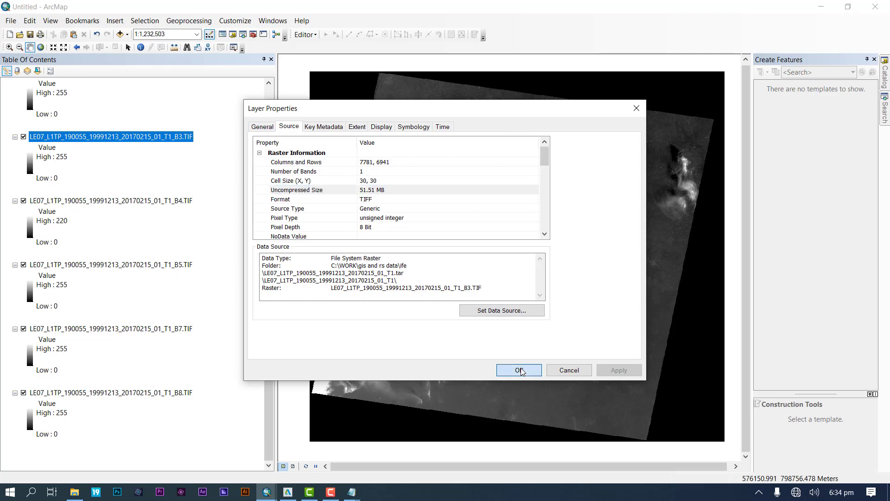
Check the cell size and uncompressed size in the source properties of the B8 raster layer
right_click(94, 393)
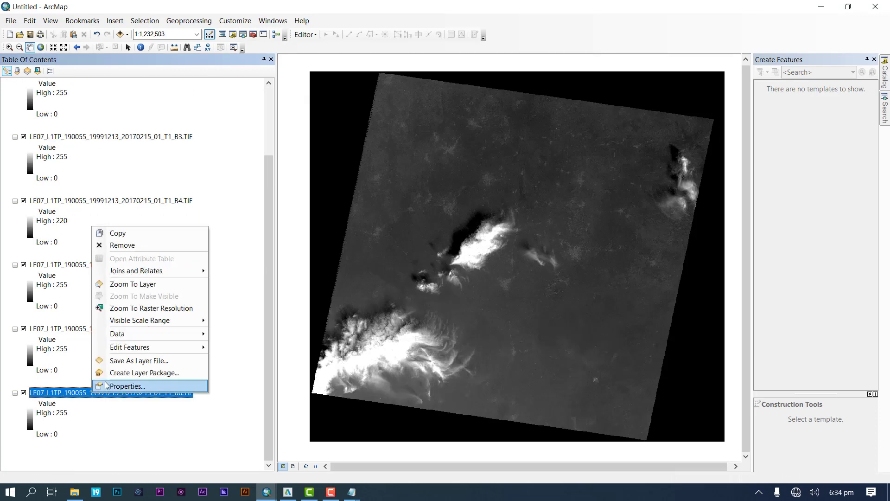
click(107, 385)
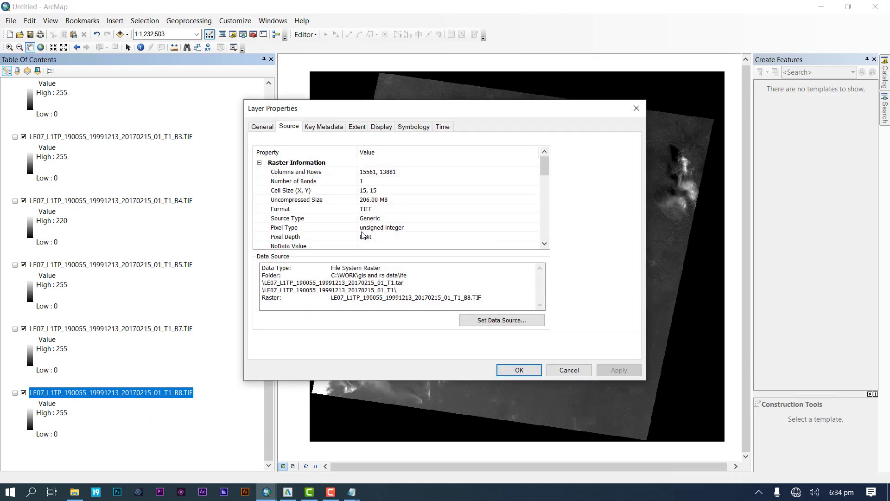
click(358, 192)
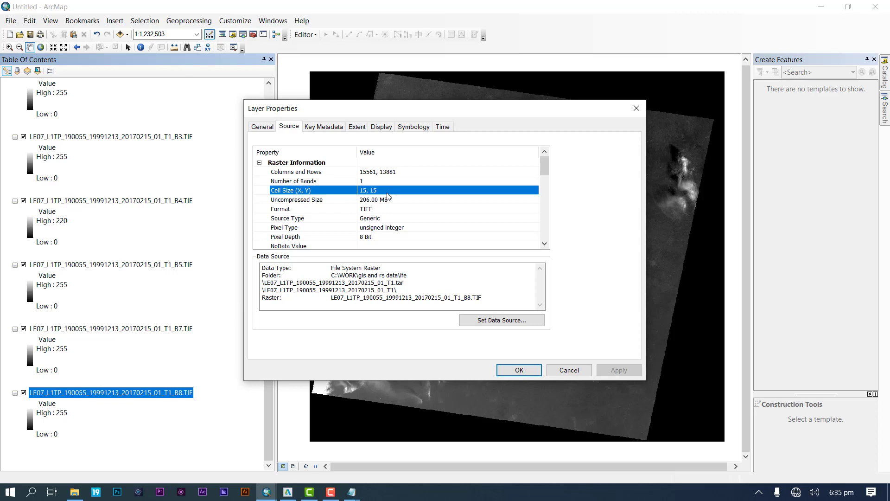
click(361, 201)
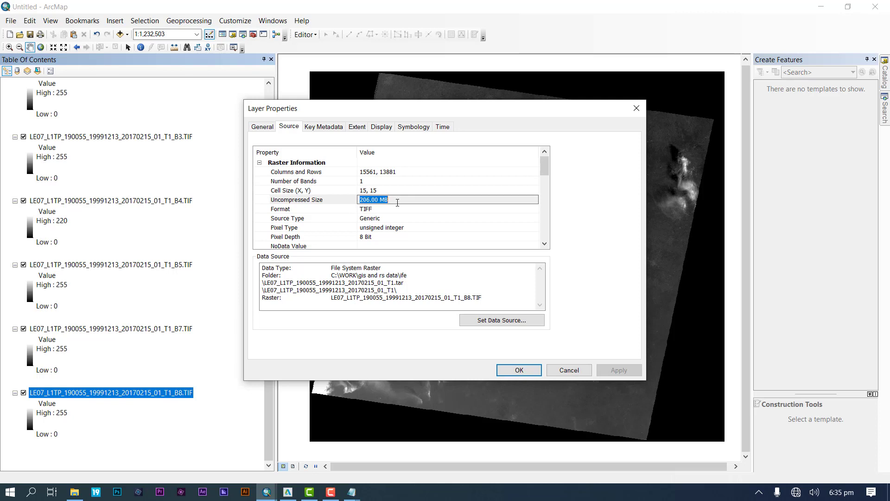
click(519, 370)
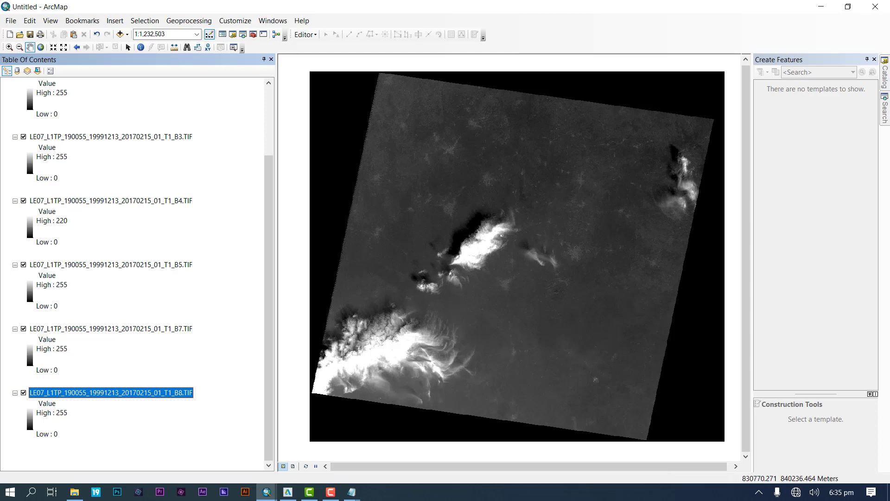
Search for "composite bands" and open the Composite Bands data management tool
click(887, 116)
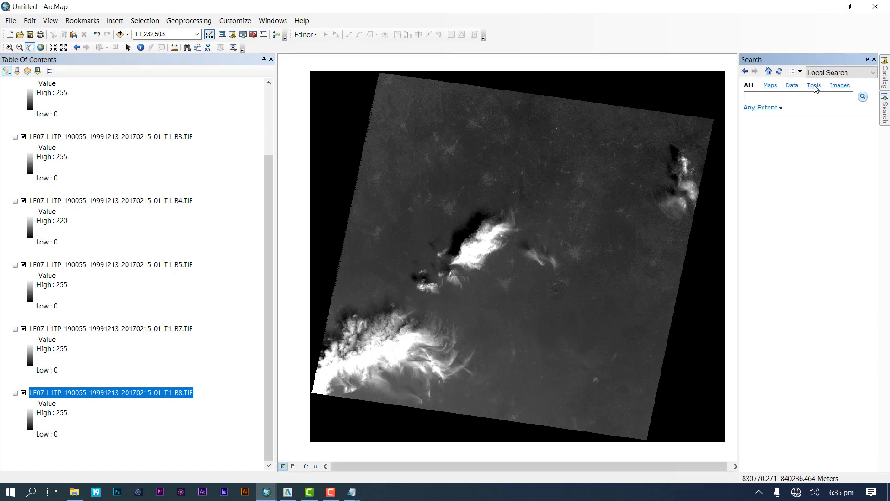
text(composite bands)
key(Return)
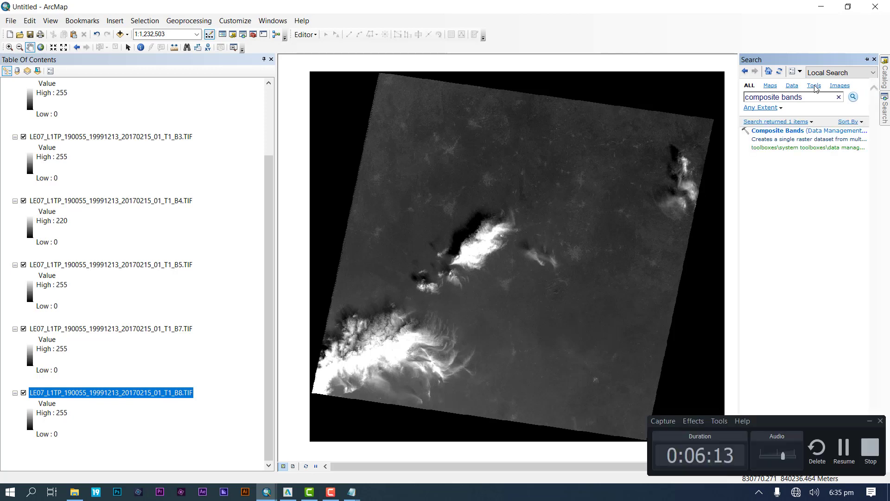
click(793, 132)
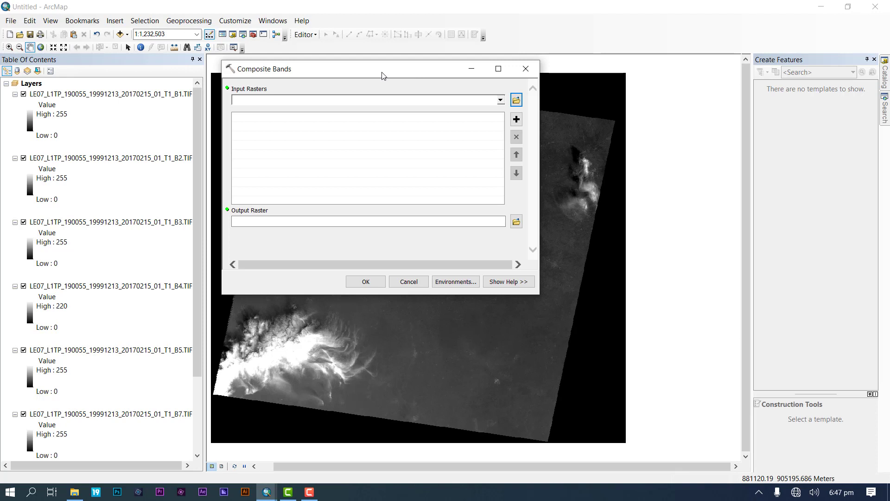
drag(383, 74, 487, 106)
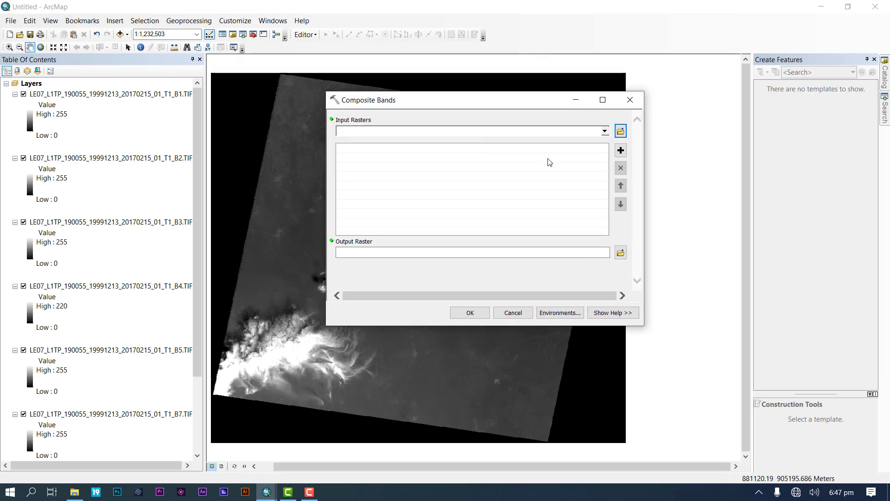
Add the 1999 scene's bands B1, B2, B3, B4, B5 and B7, in this order, as input rasters of Composite Bands
click(604, 132)
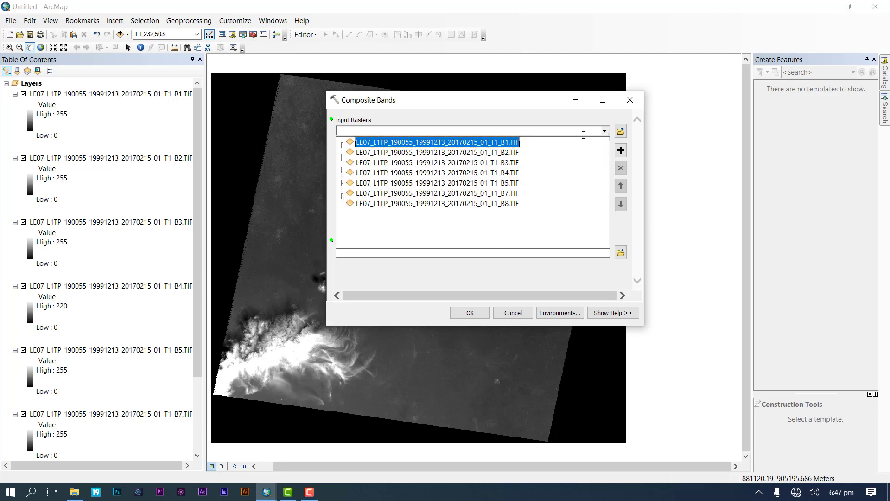
click(485, 143)
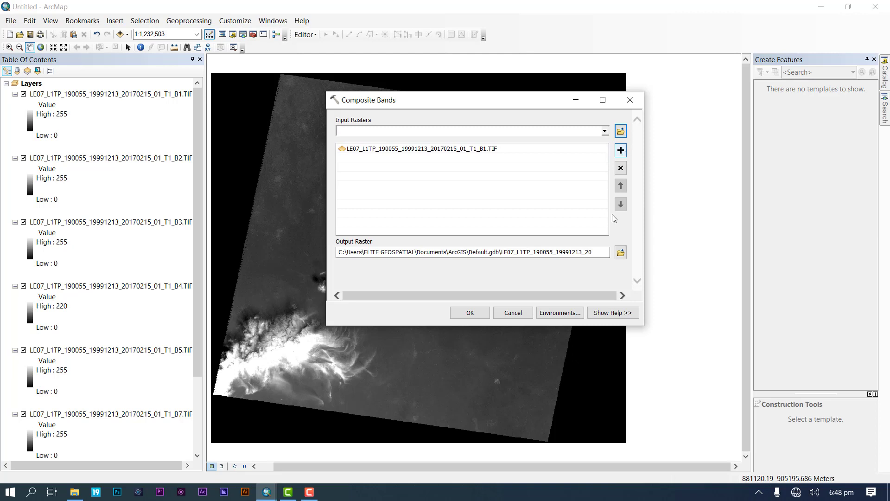
click(605, 131)
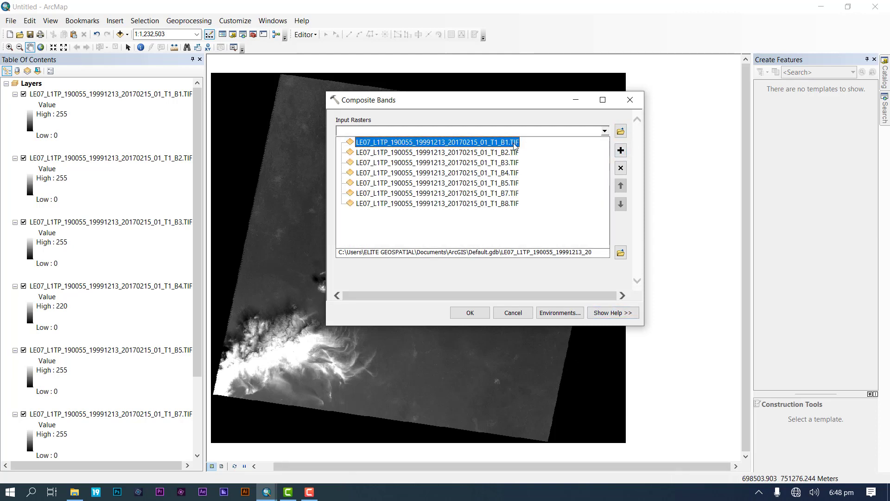
click(482, 154)
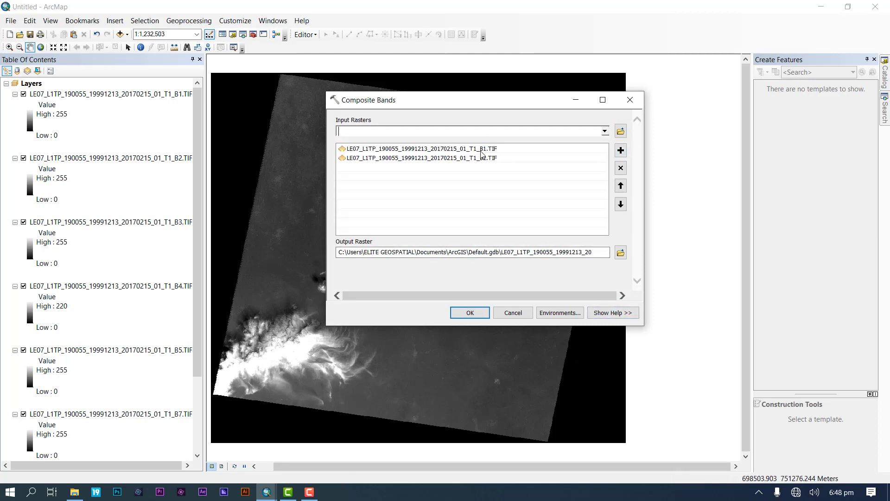
click(605, 131)
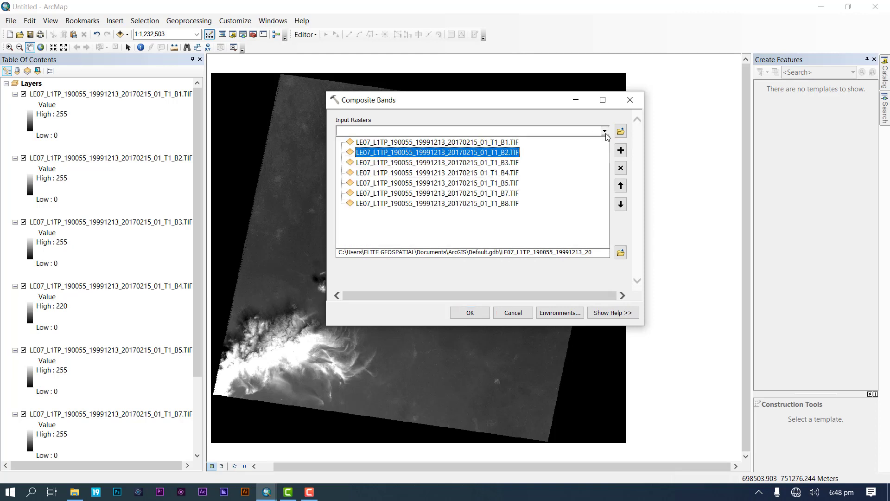
click(476, 163)
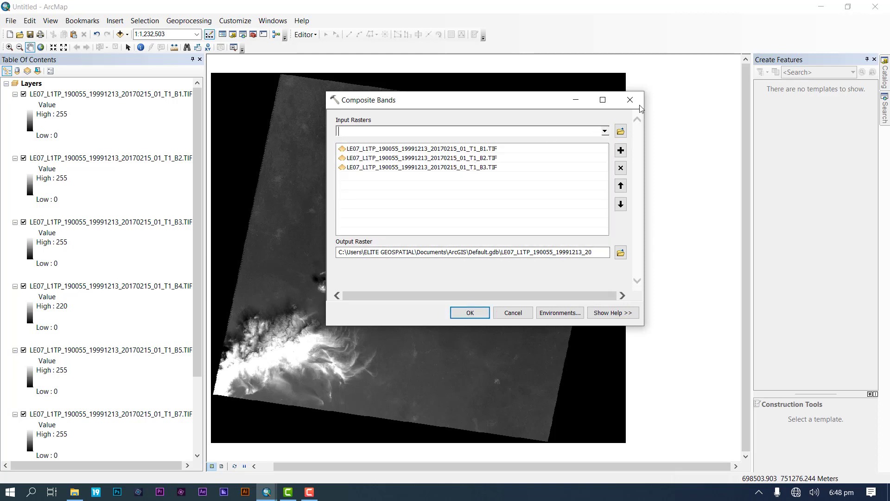
click(605, 131)
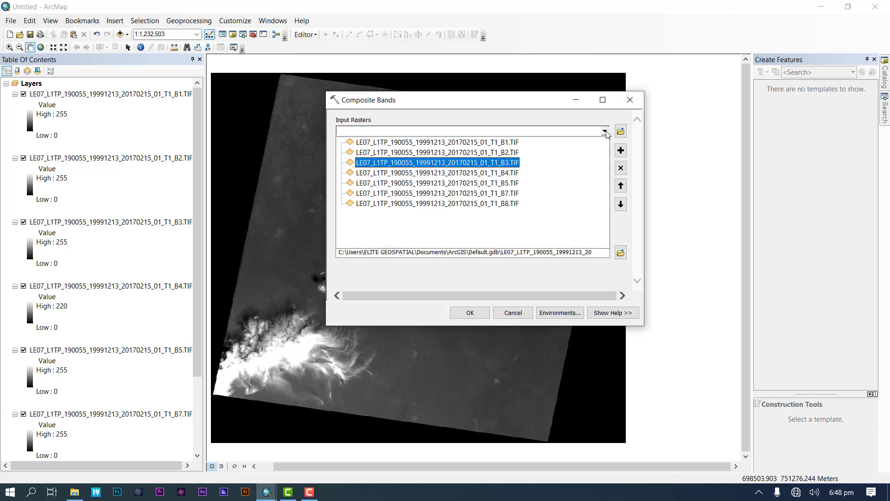
click(483, 173)
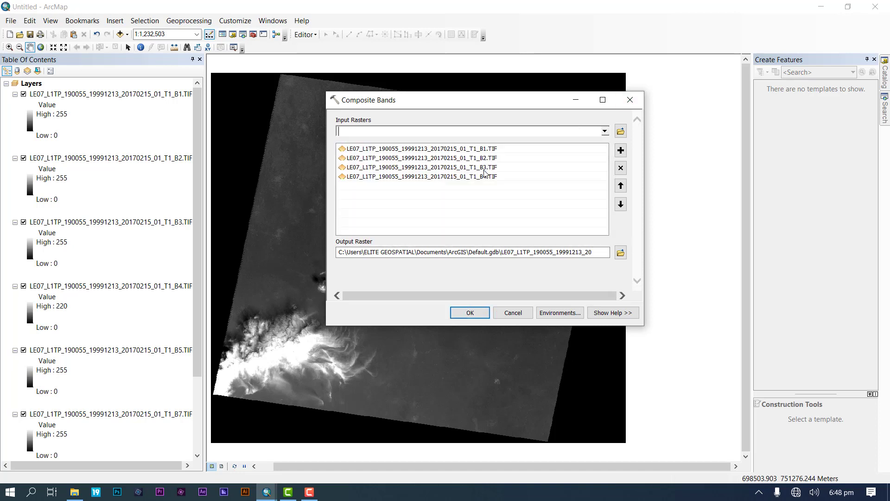
click(605, 131)
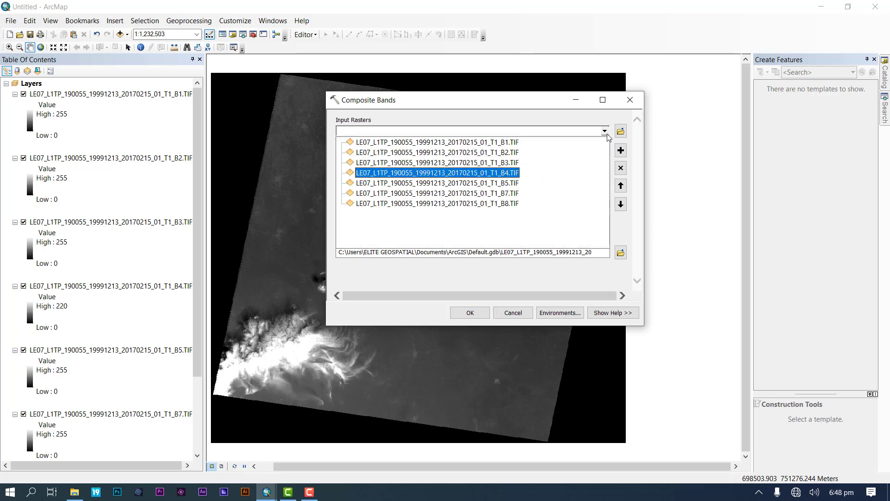
click(508, 187)
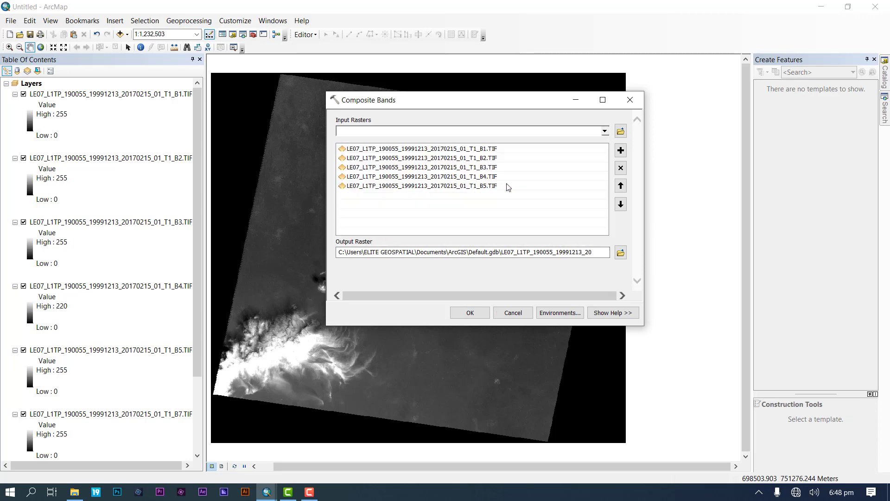
click(605, 131)
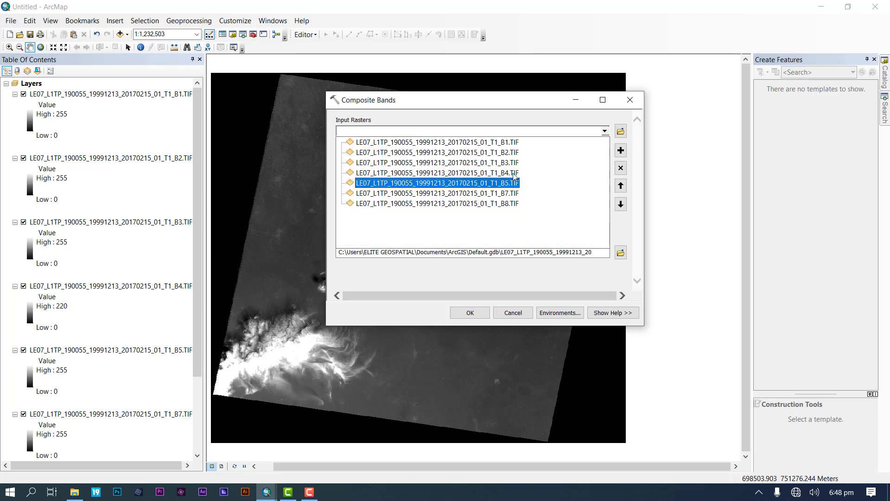
click(496, 194)
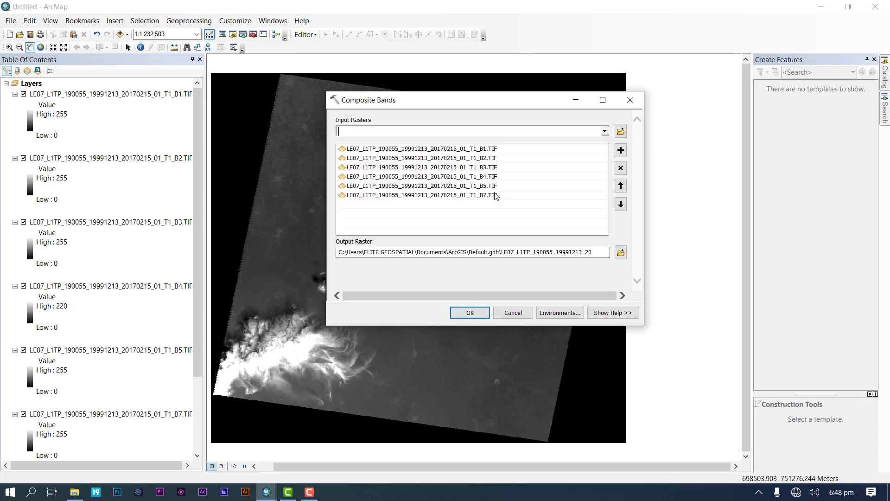
Browse the Composite Bands output raster location to the C:\WORK\gis and rs data folder, allowing the ActiveX interaction
click(620, 254)
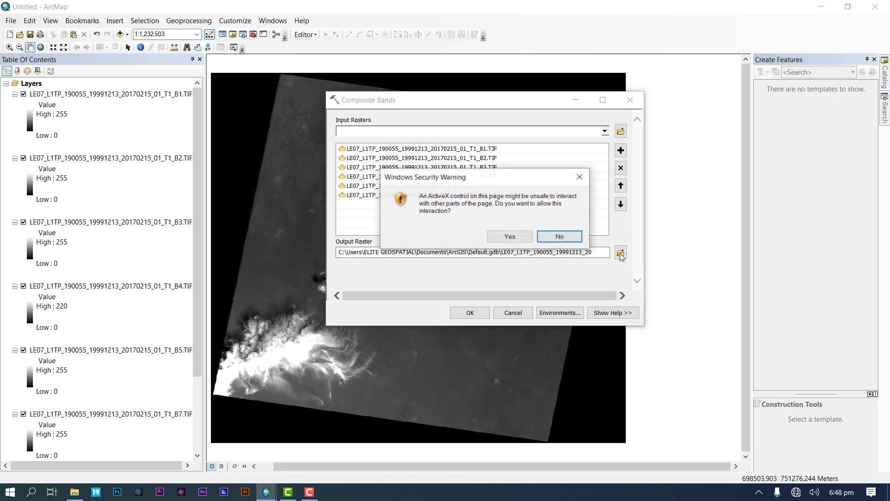
click(510, 237)
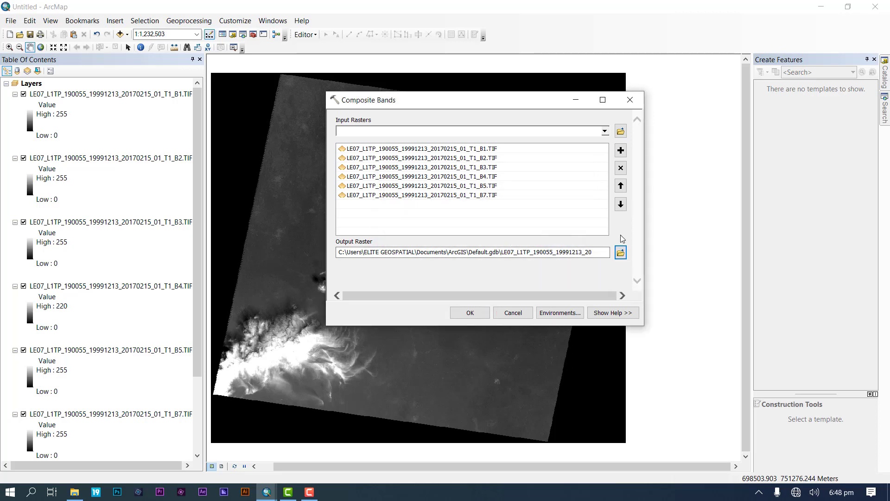
click(621, 253)
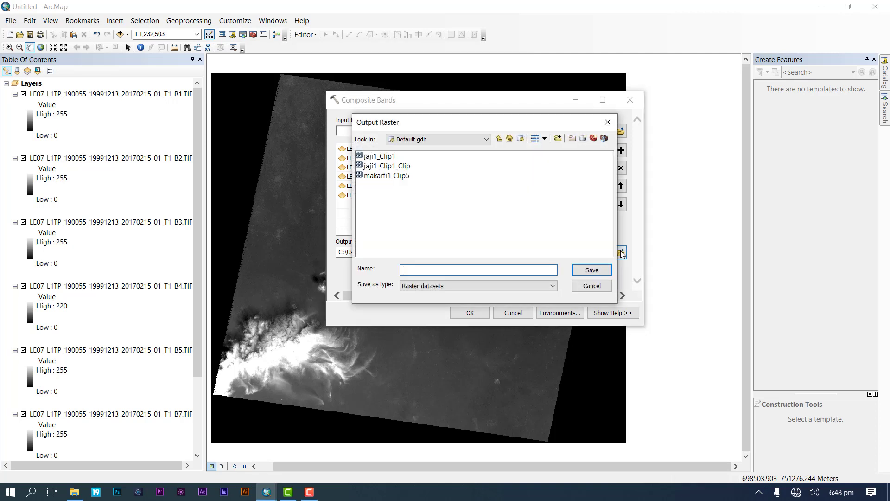
click(500, 139)
click(499, 138)
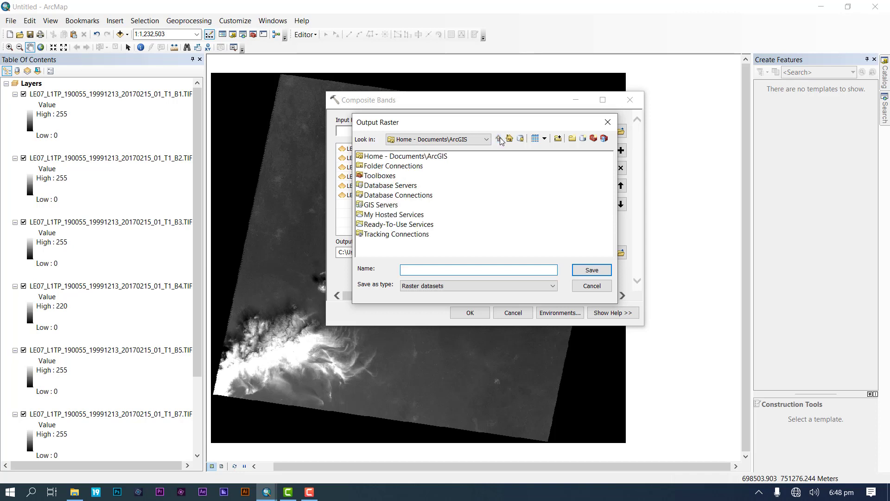
double_click(401, 166)
double_click(388, 159)
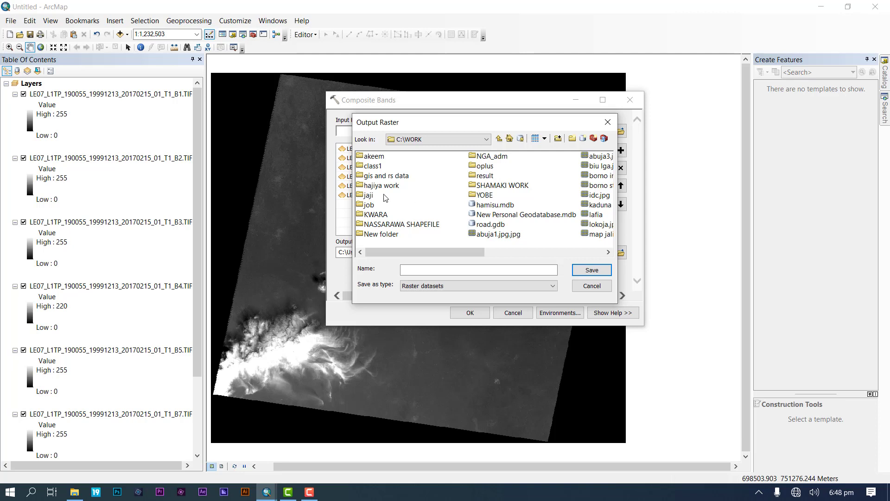
double_click(390, 176)
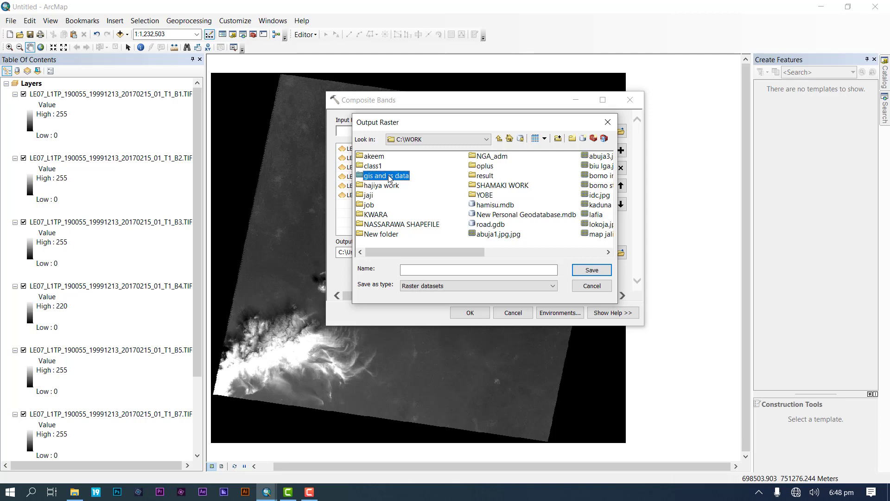
Save the output raster under the name "composite" and run the Composite Bands tool
click(441, 268)
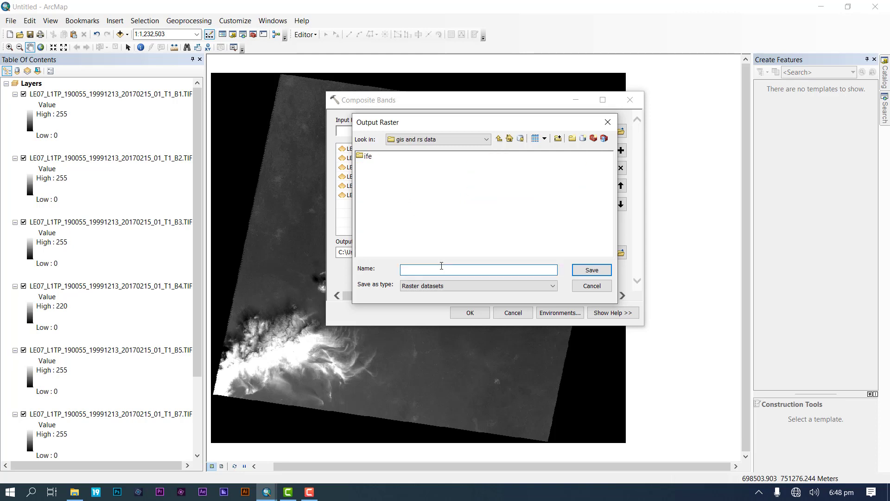
text(composite)
click(583, 272)
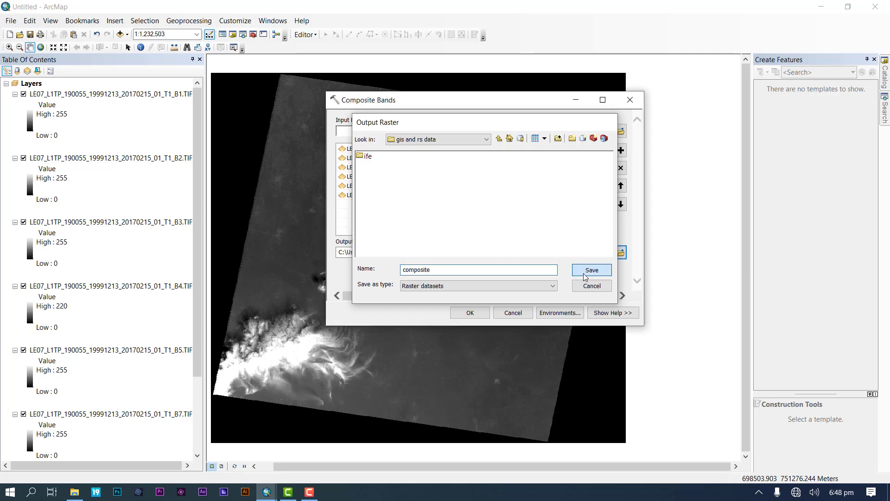
click(469, 310)
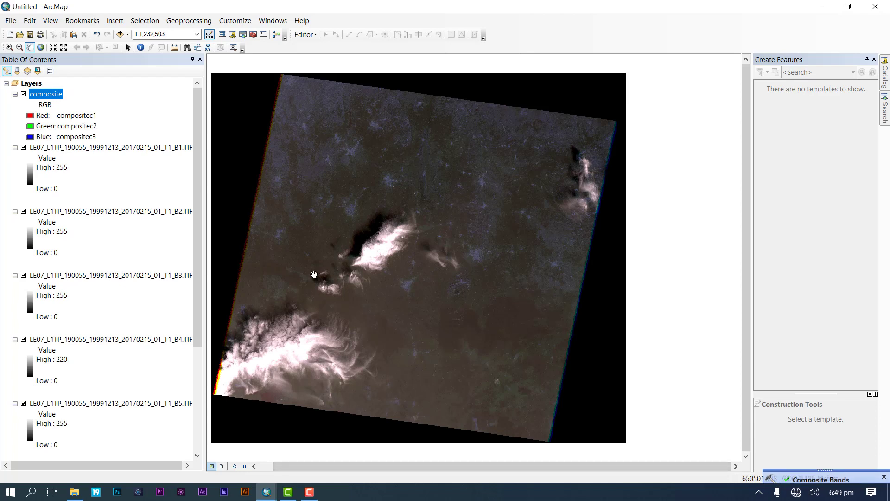
Remove the individual B1, B2, B3, B4, B5 and B7 raster layers from the map, keeping the composite and B8
drag(315, 238, 391, 246)
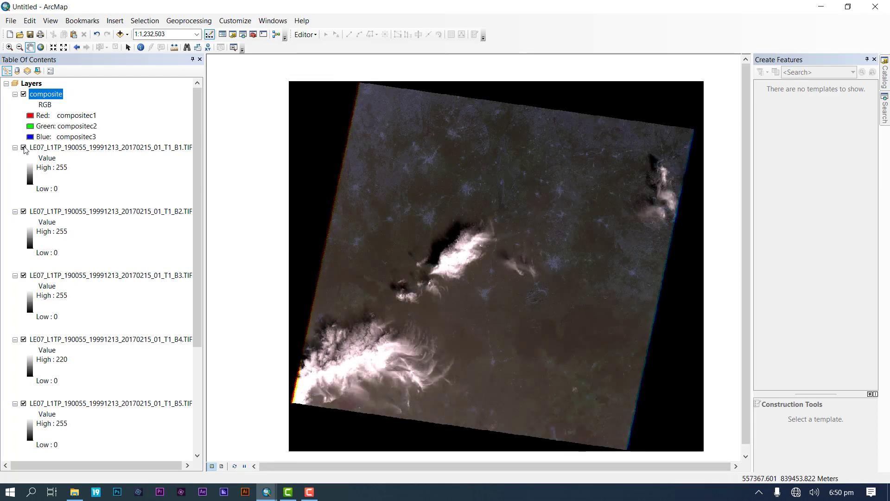
click(39, 147)
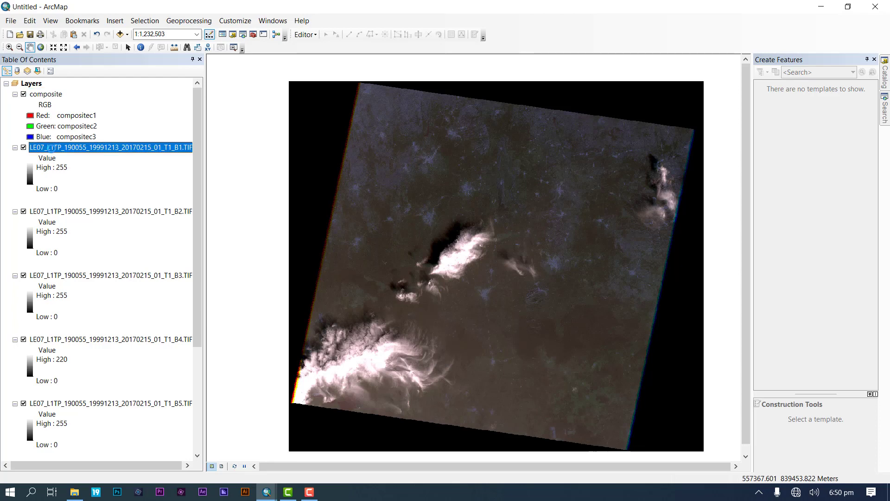
right_click(51, 149)
click(66, 167)
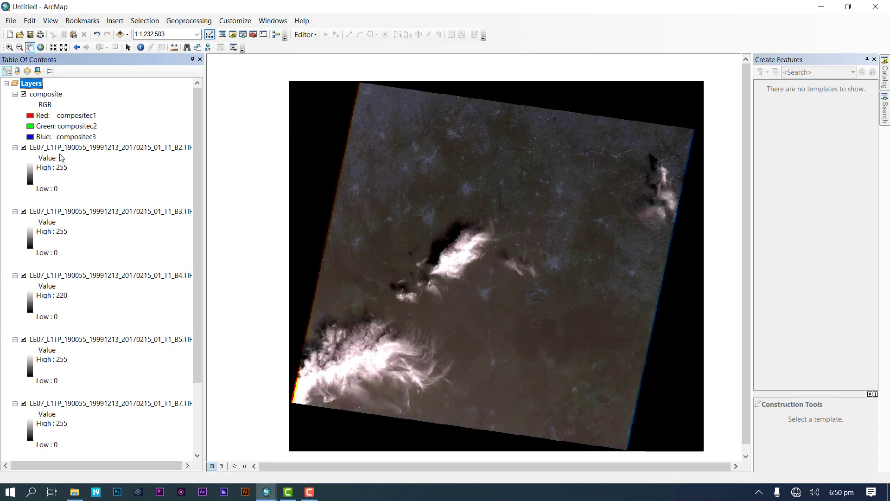
right_click(61, 148)
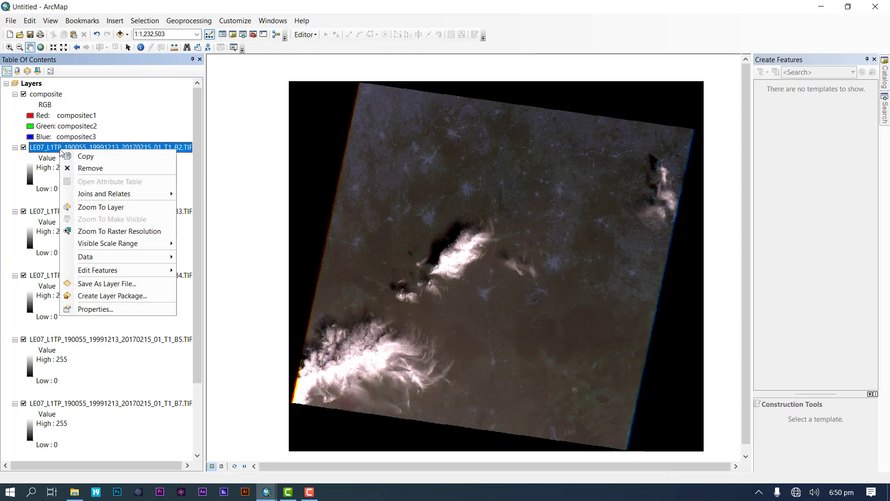
click(81, 168)
right_click(73, 147)
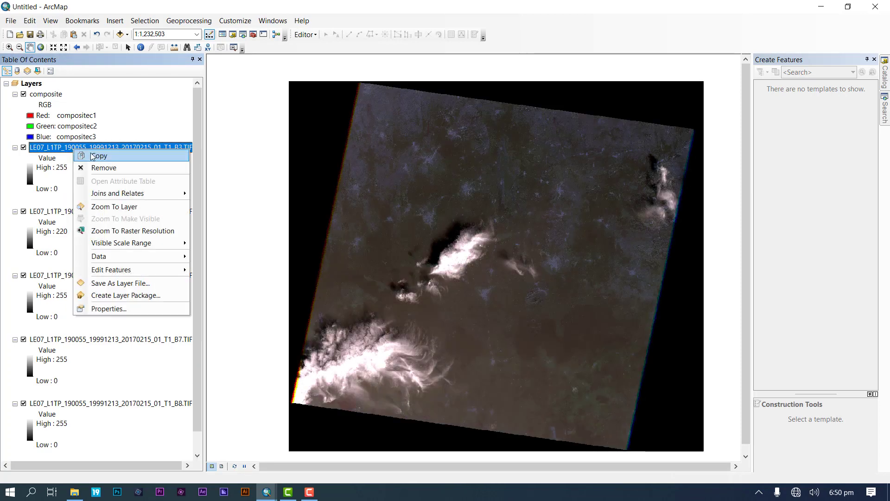
click(98, 171)
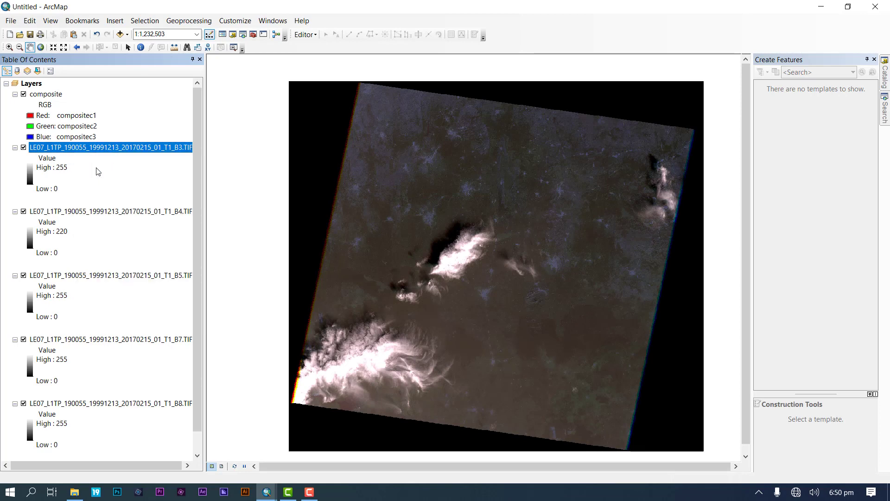
right_click(89, 145)
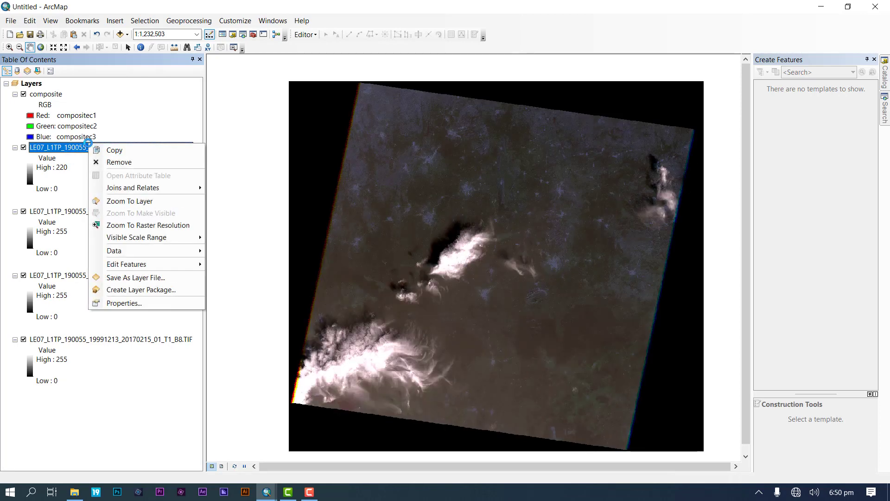
click(123, 162)
click(108, 149)
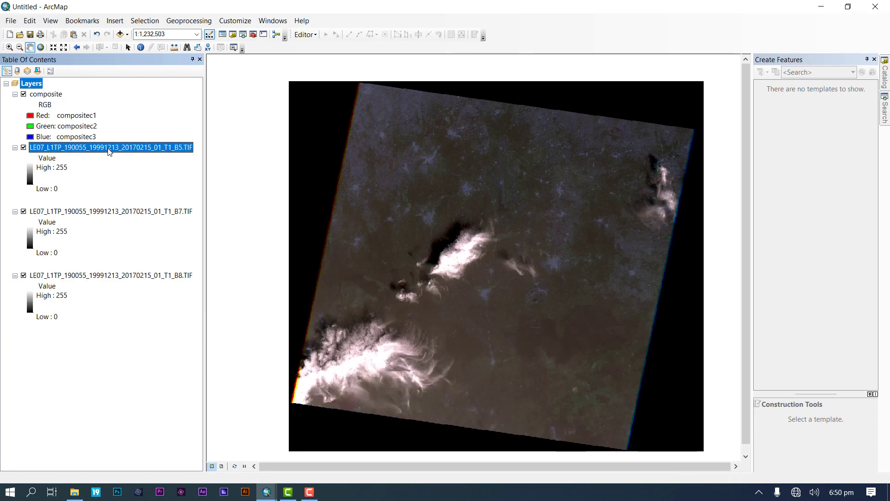
right_click(108, 151)
click(140, 168)
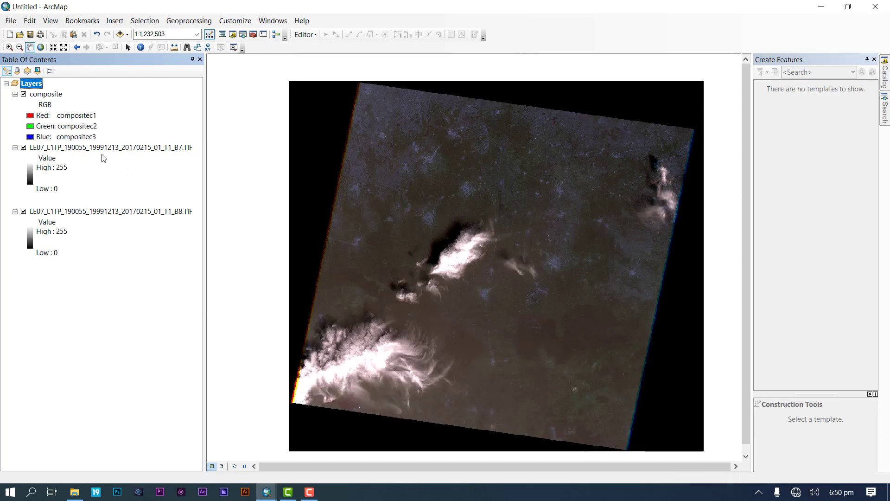
click(101, 149)
right_click(101, 148)
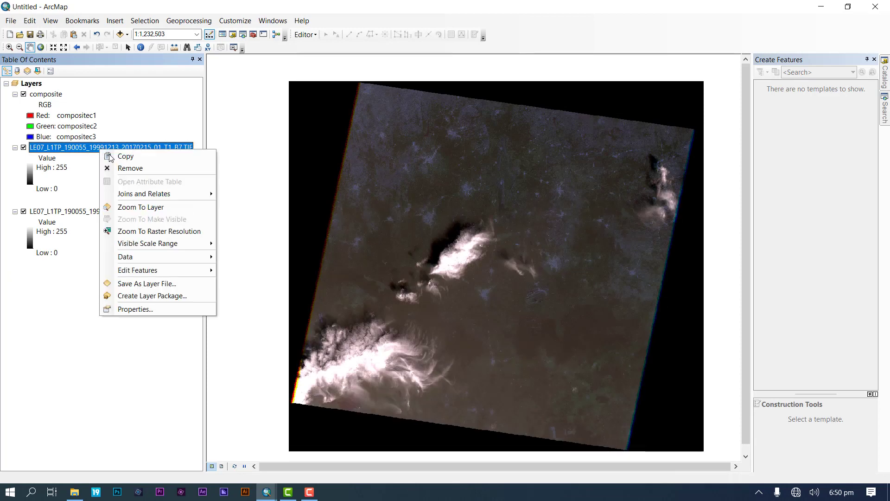
click(129, 169)
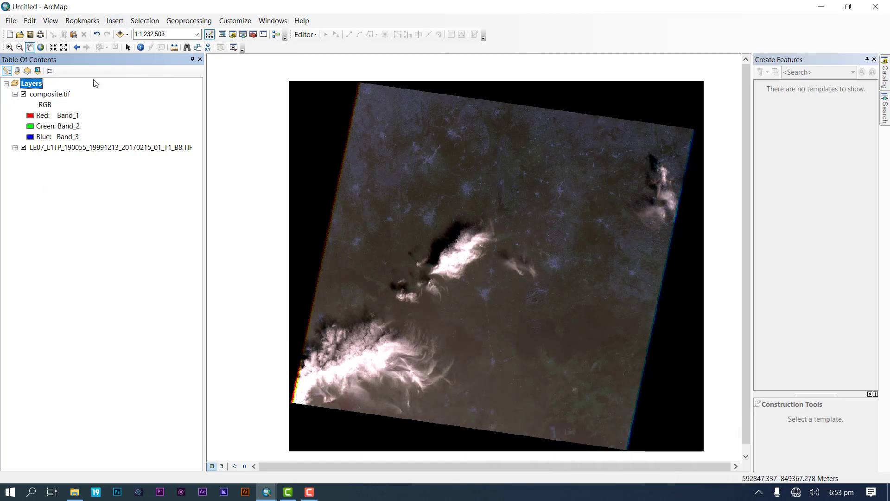
Open the layer properties of composite.tif, review its raster source information and bring up its RGB symbology settings
right_click(53, 96)
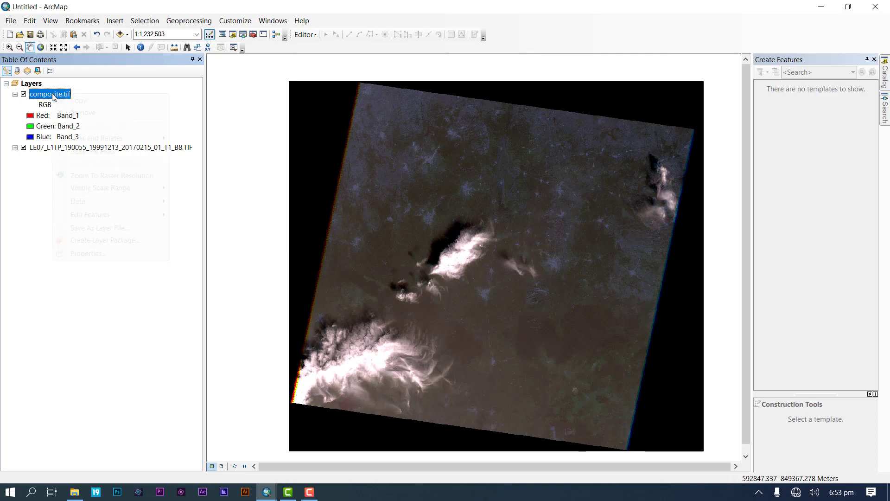
click(88, 254)
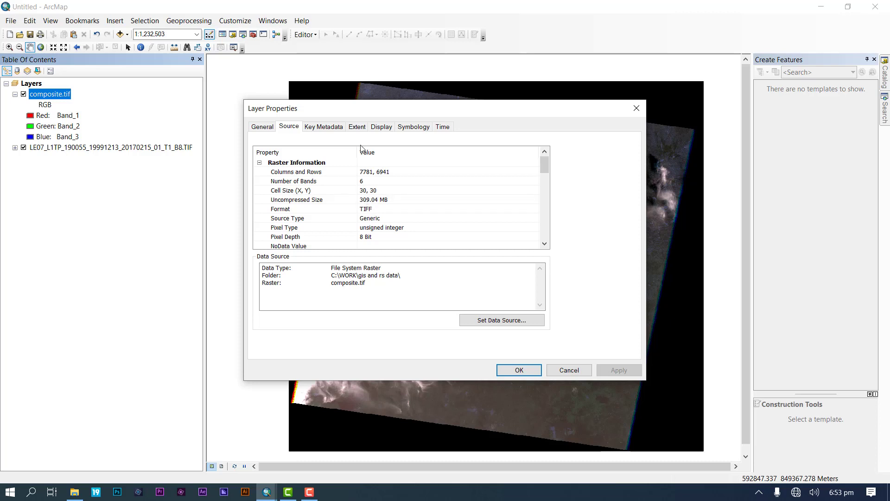
click(414, 126)
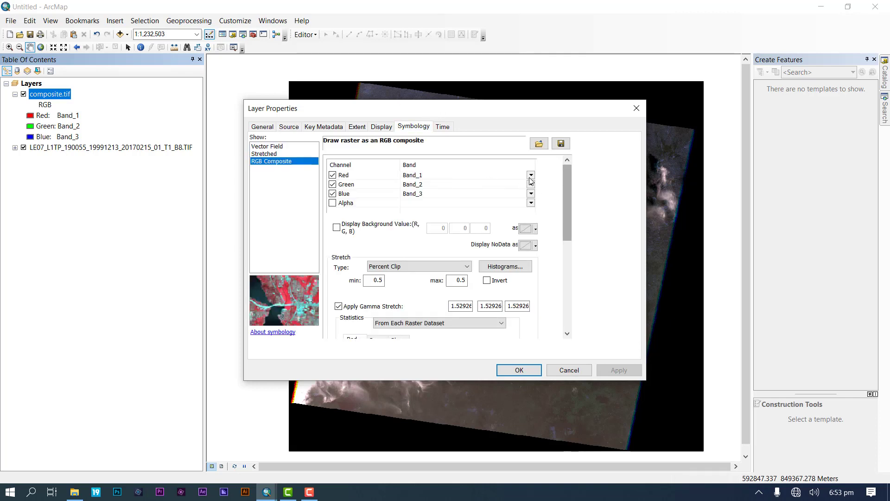
Try Band_5 for the red channel and Band_4 for both the green and blue channels of composite.tif
click(530, 175)
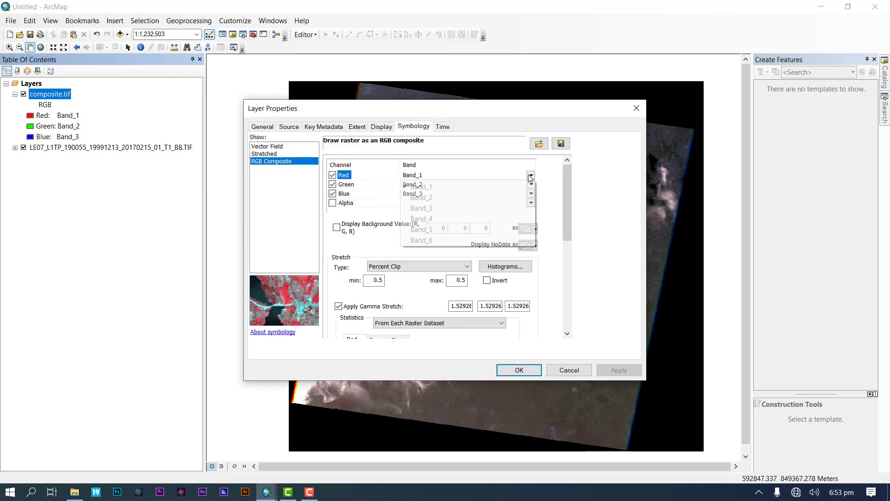
click(444, 228)
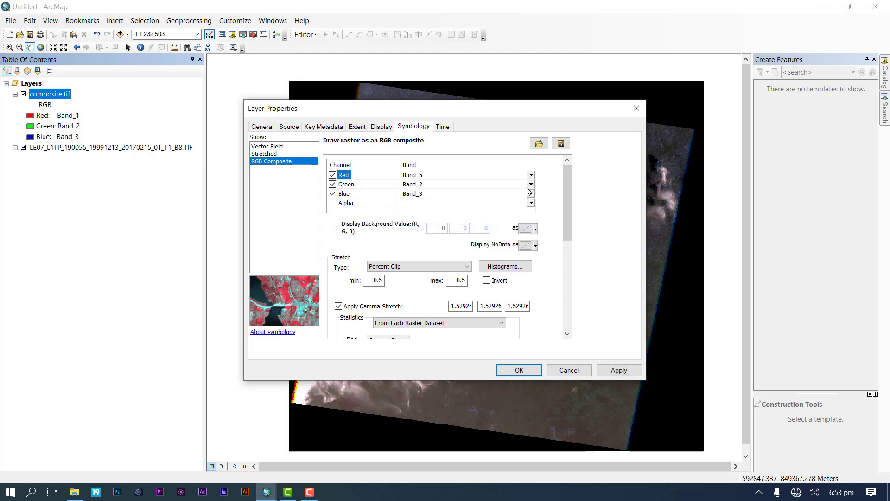
click(531, 184)
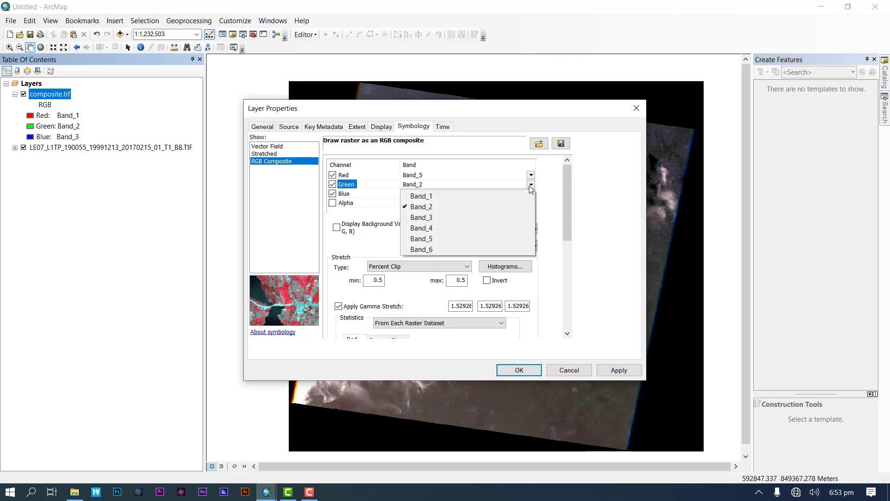
click(429, 228)
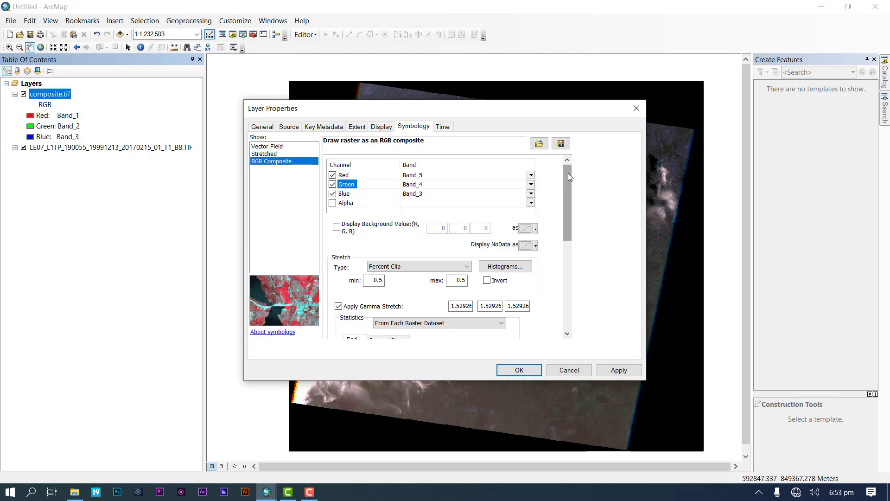
click(531, 194)
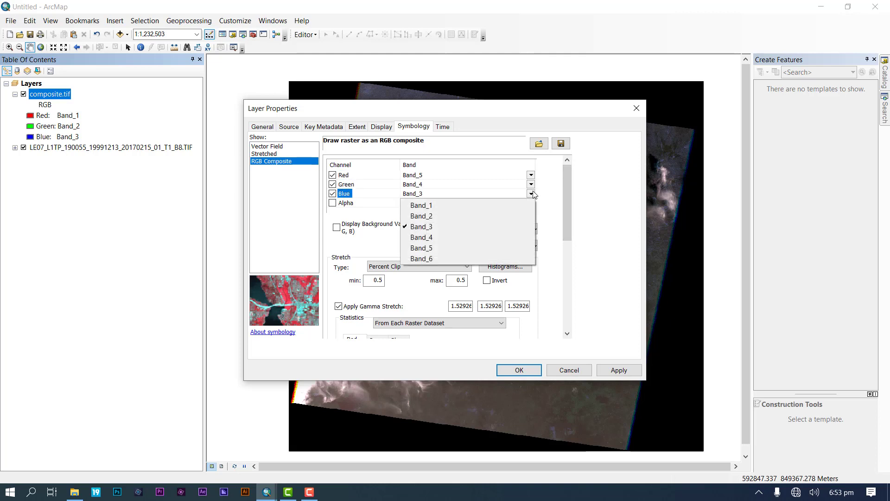
click(440, 235)
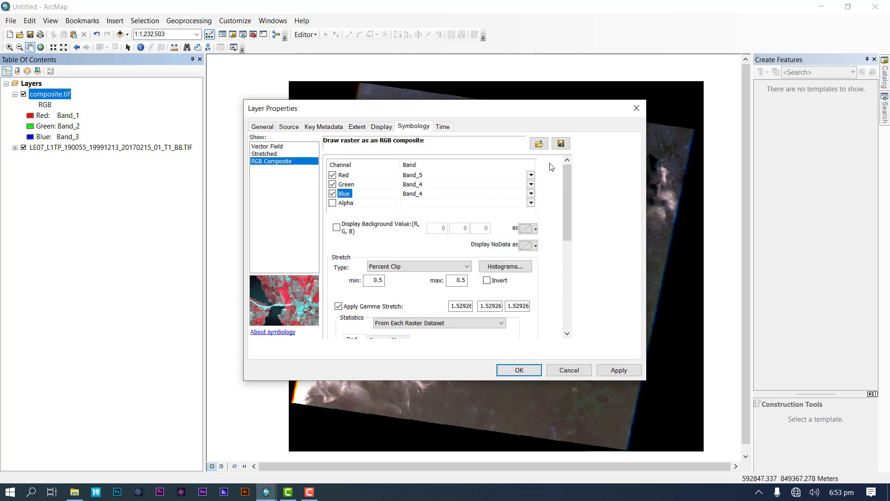
Assign Band_4 to red, Band_3 to green and Band_2 to blue for composite.tif and apply the symbology
click(531, 175)
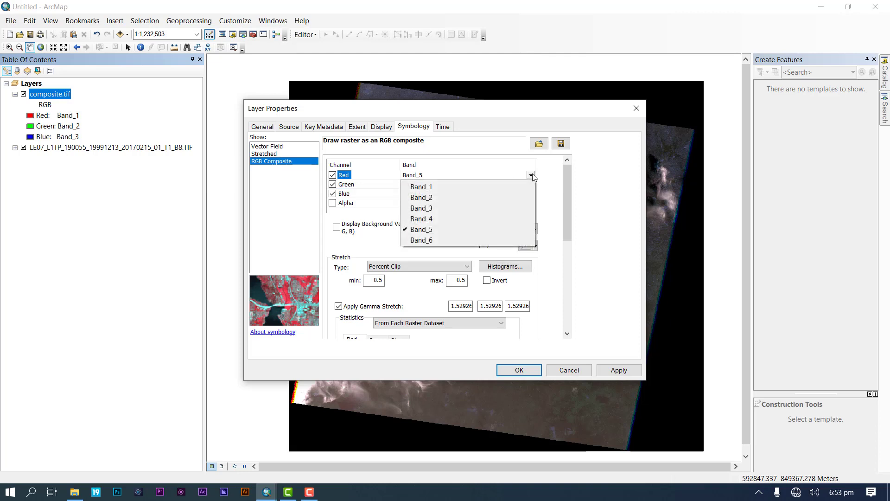
click(447, 224)
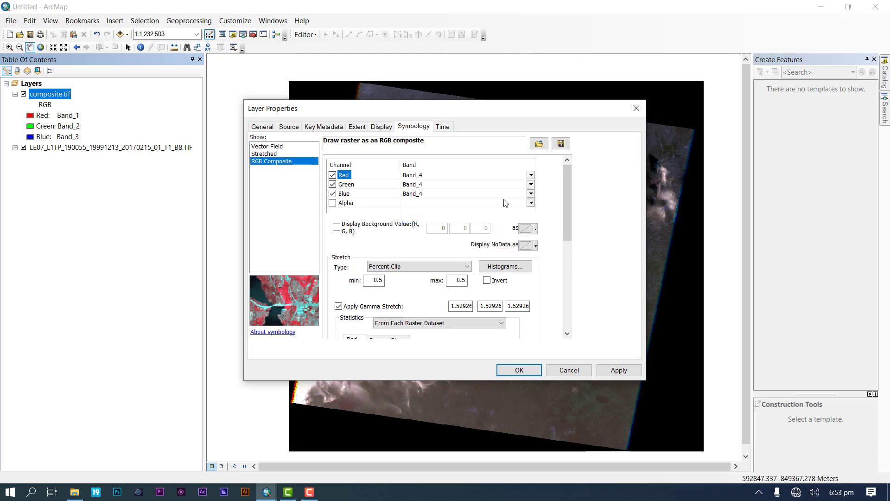
click(531, 184)
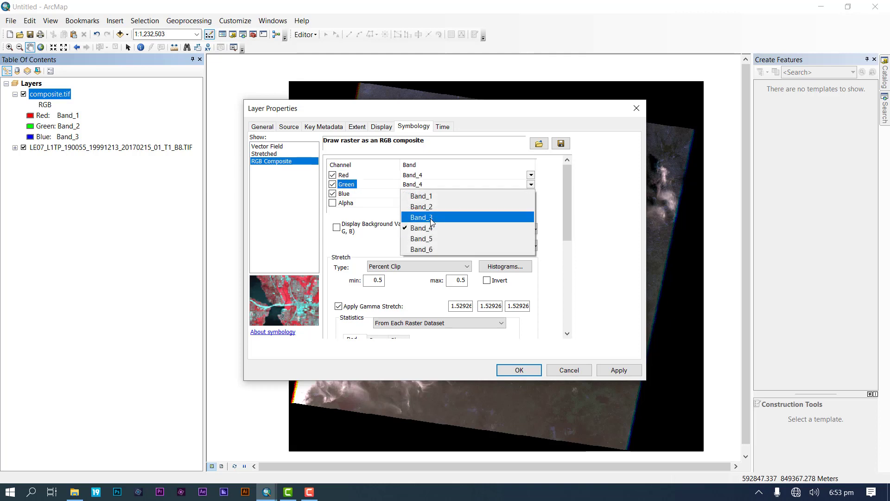
click(433, 218)
click(531, 194)
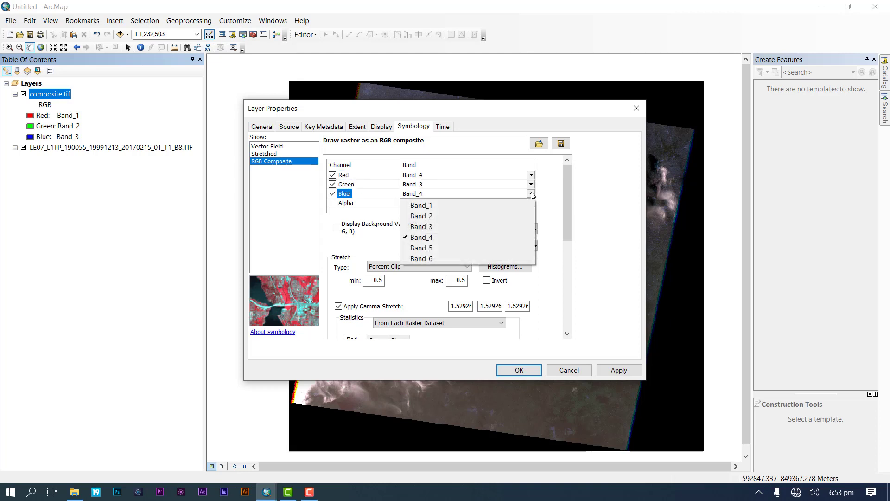
click(455, 213)
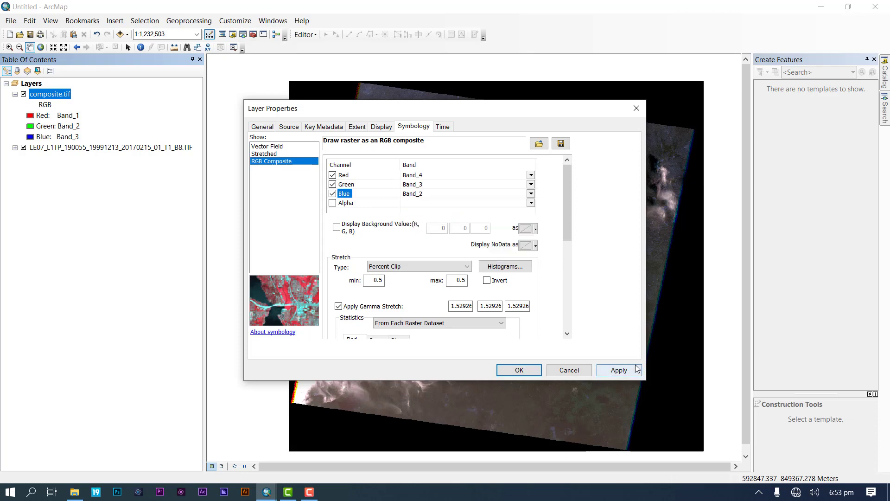
click(620, 372)
click(536, 374)
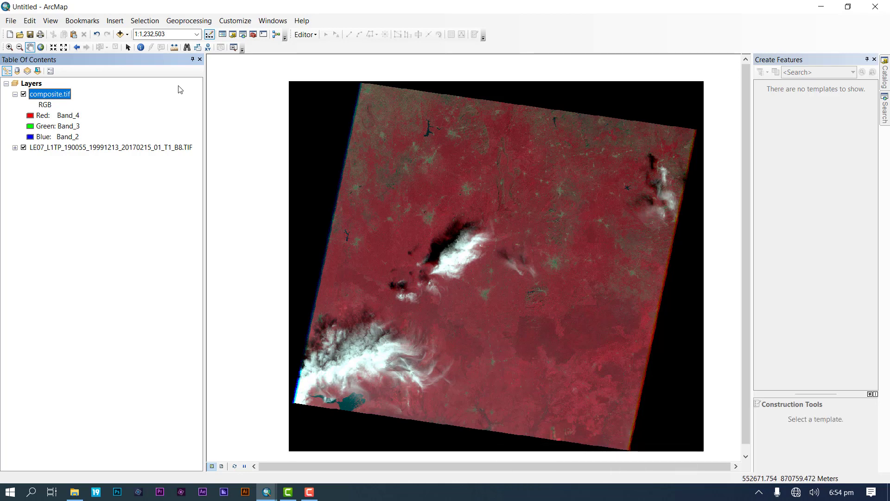
Add the akure.shp boundary shapefile from the OSGOF Admin Map Latest folder to the map
click(120, 33)
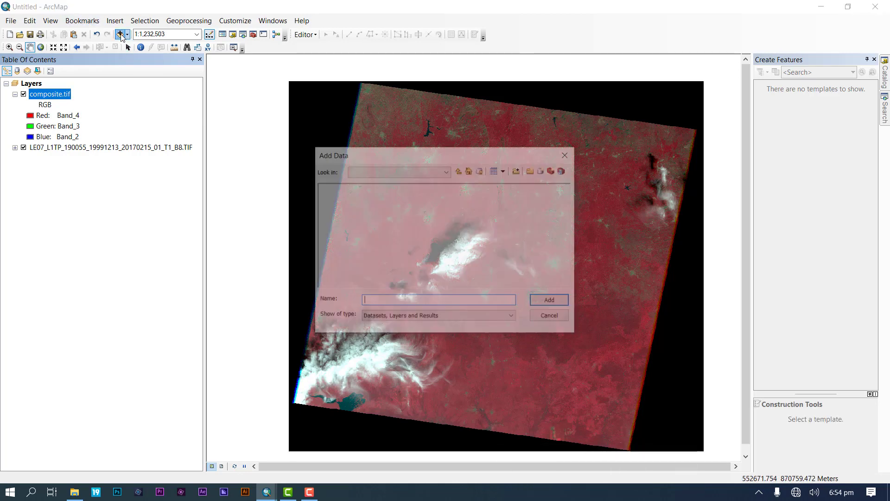
click(459, 171)
click(459, 171)
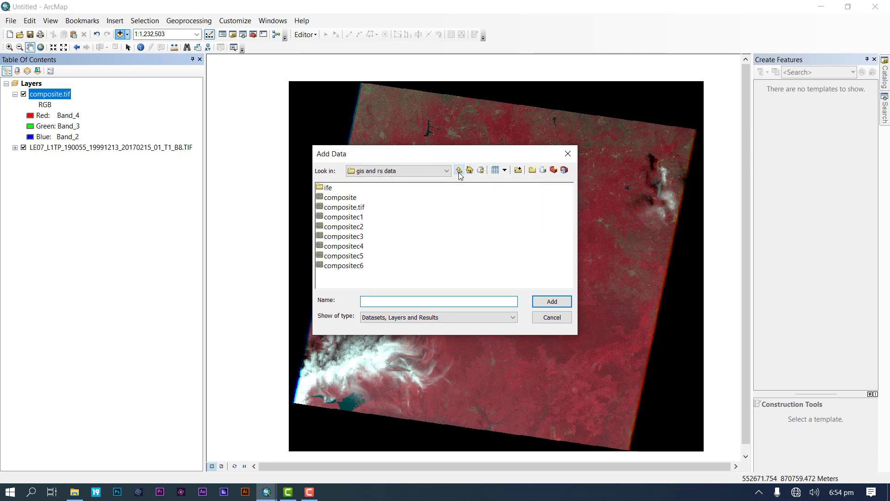
click(459, 171)
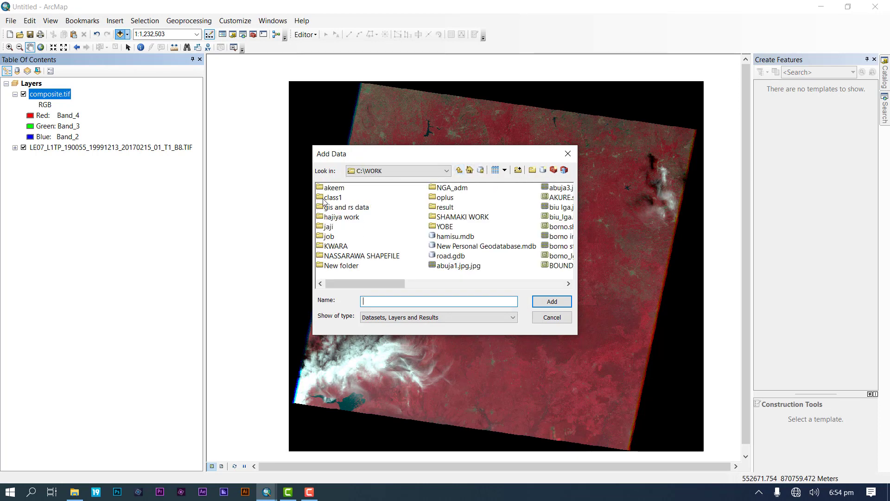
double_click(338, 188)
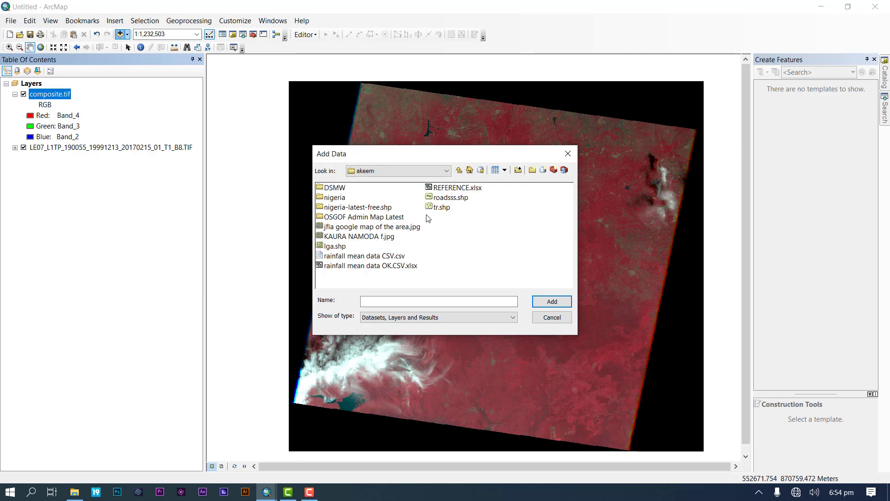
double_click(411, 216)
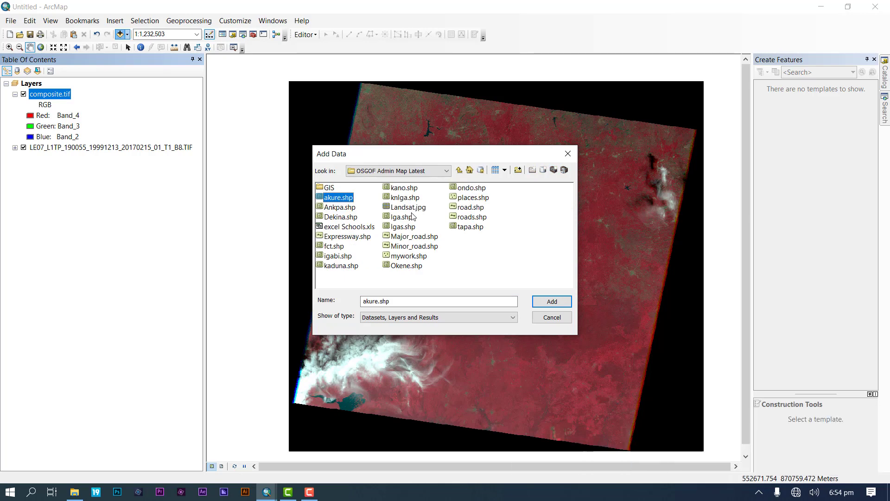
click(345, 198)
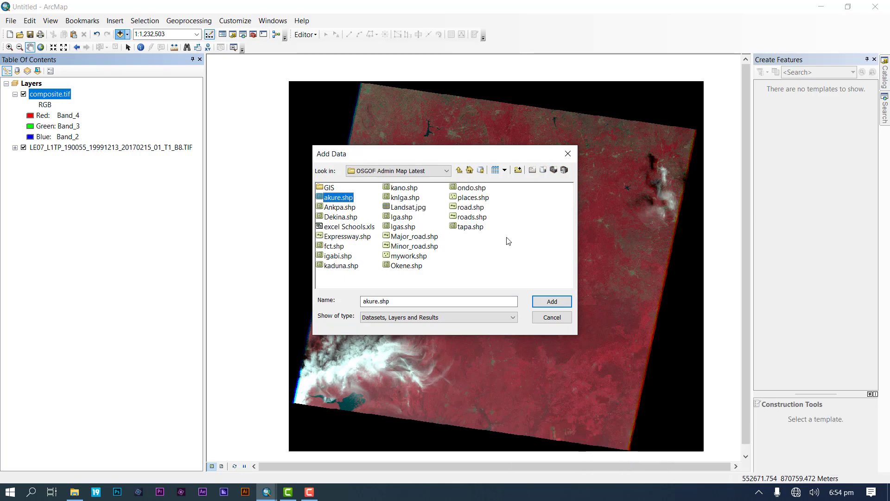
click(548, 302)
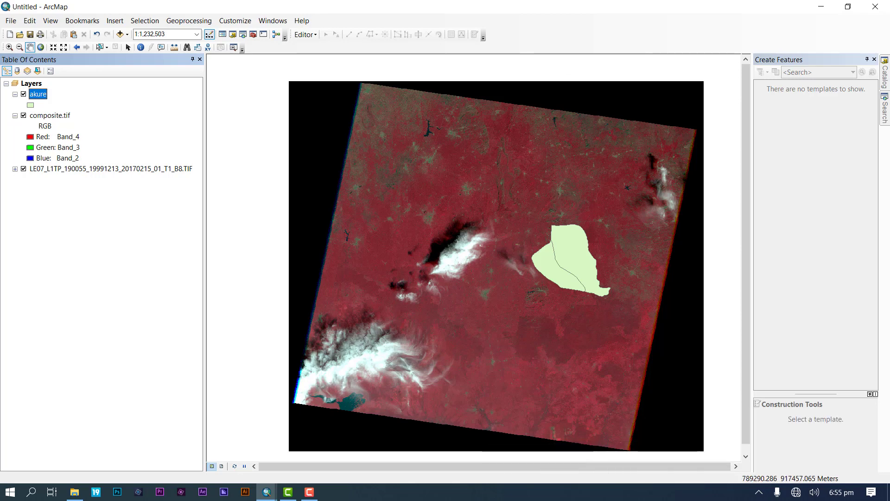
Search the tools for "extract by mask" and open the Spatial Analyst Extract by Mask tool
click(886, 111)
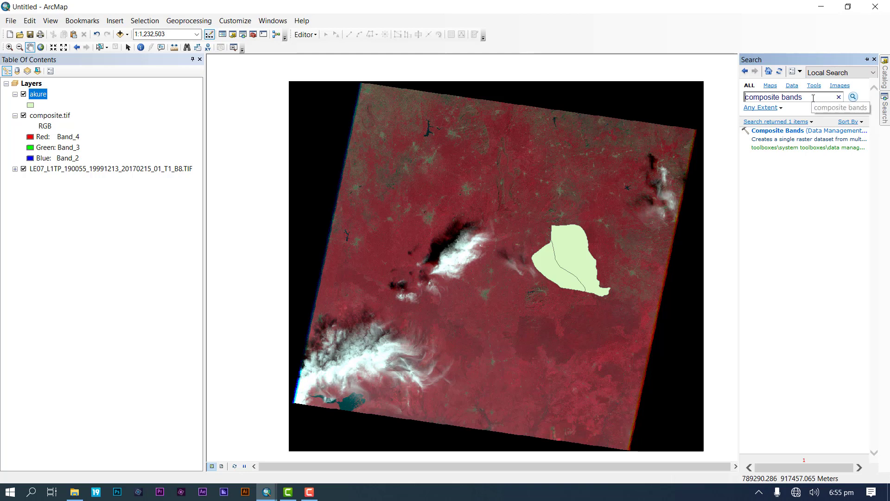
click(840, 97)
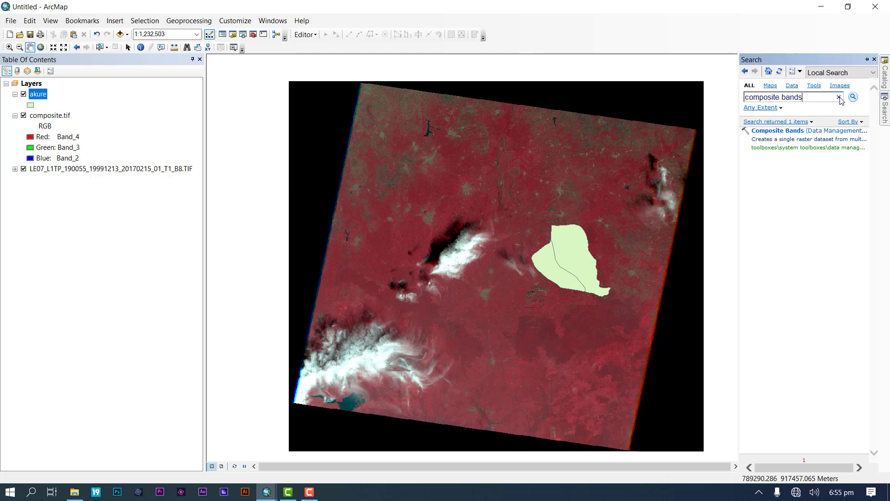
drag(828, 97, 737, 98)
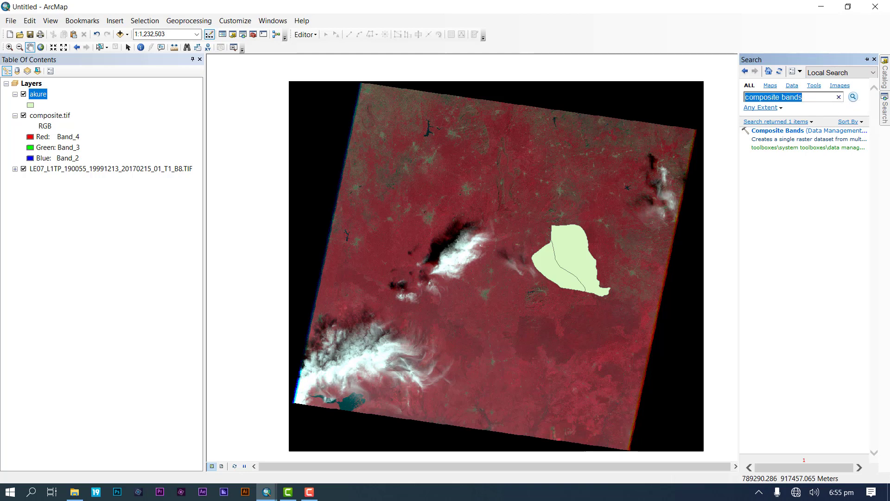
text(extrac)
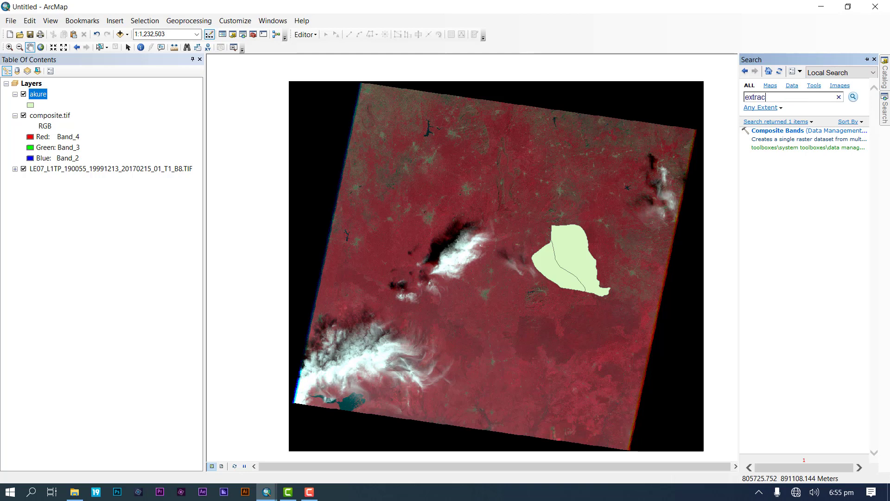
text(t by mask)
key(Return)
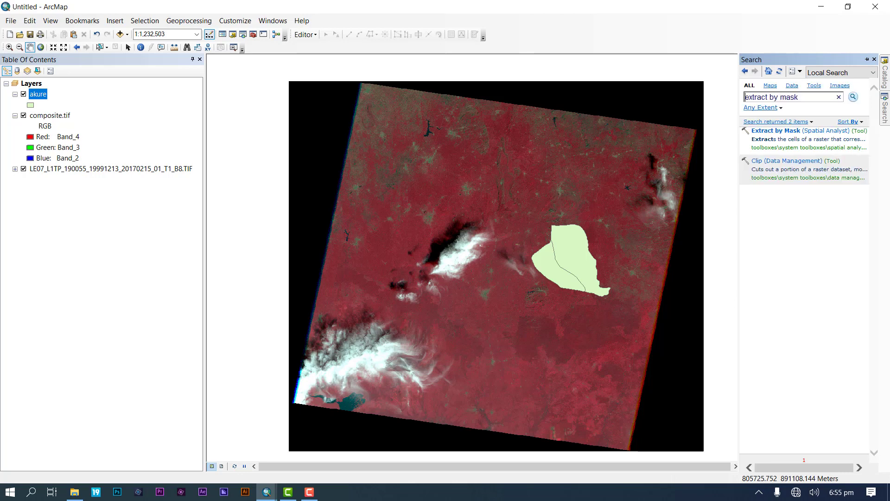
click(778, 131)
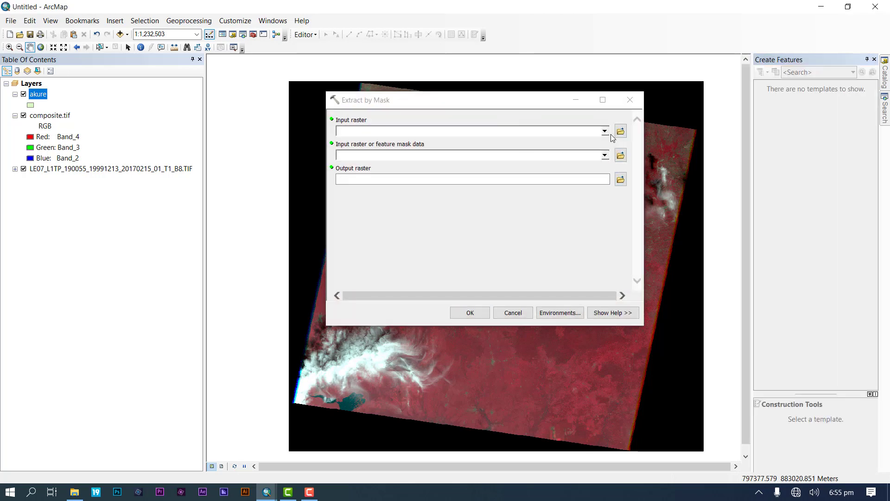
Set composite.tif as the input raster and akure as the feature mask for Extract by Mask
click(605, 131)
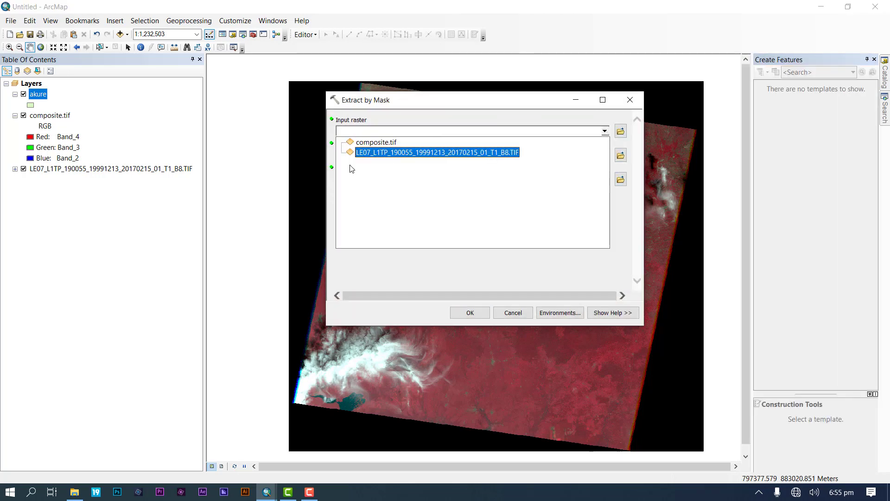
click(369, 143)
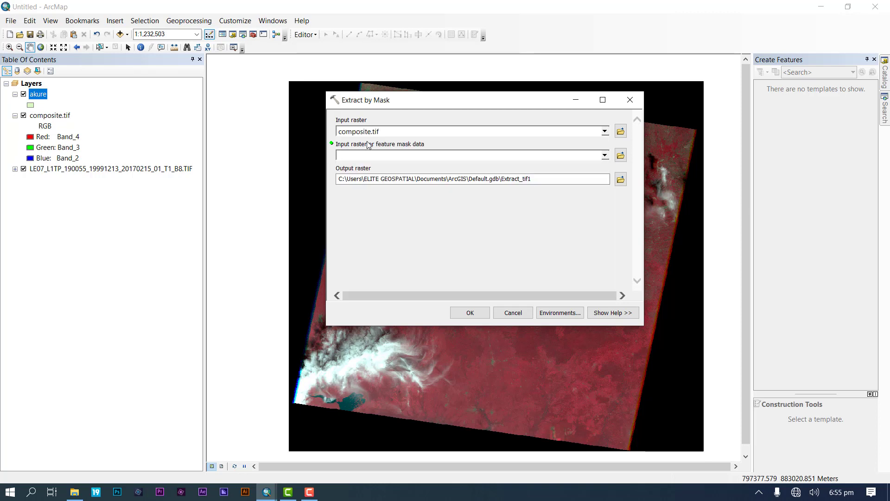
click(605, 155)
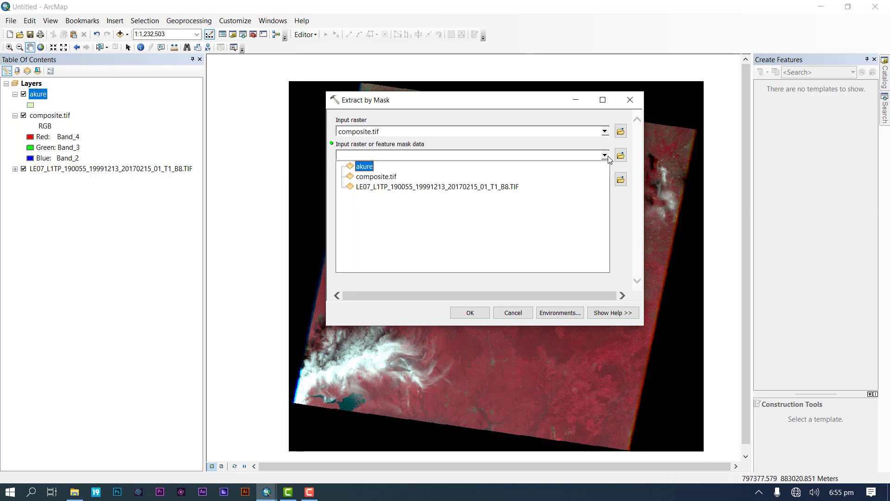
click(364, 169)
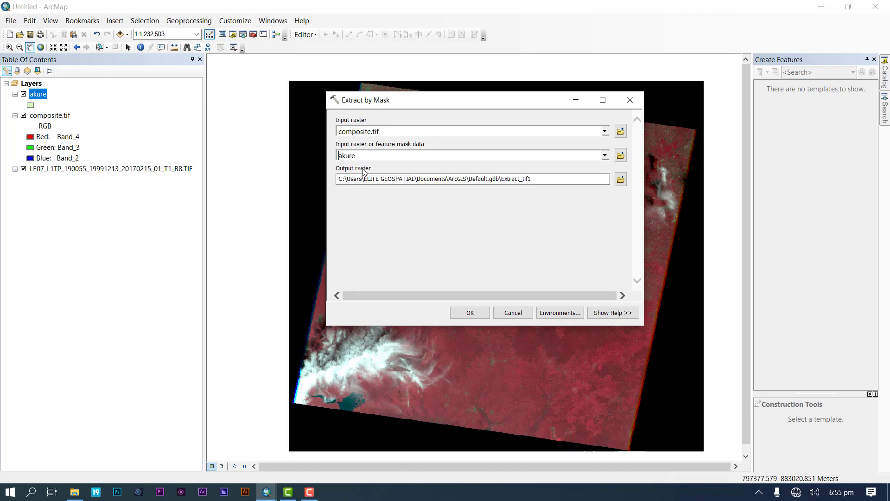
Save the output raster as akure.tif in the gis and rs data folder and run the composite extraction
click(620, 180)
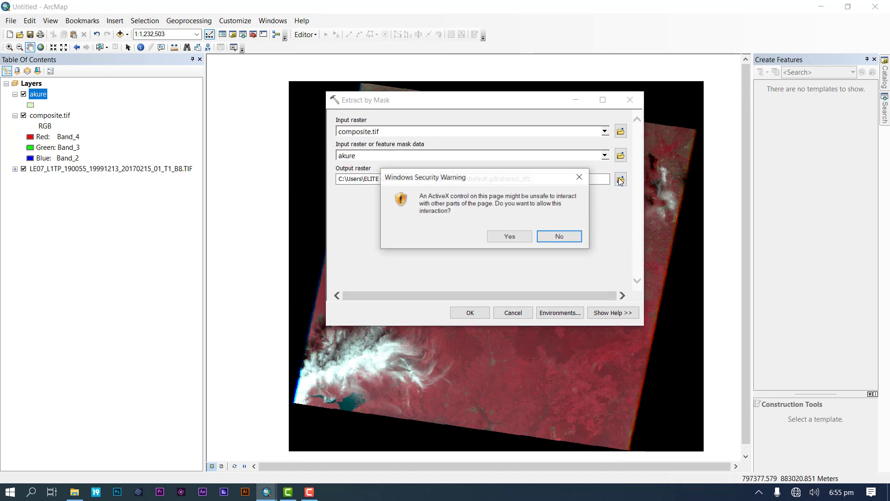
click(507, 241)
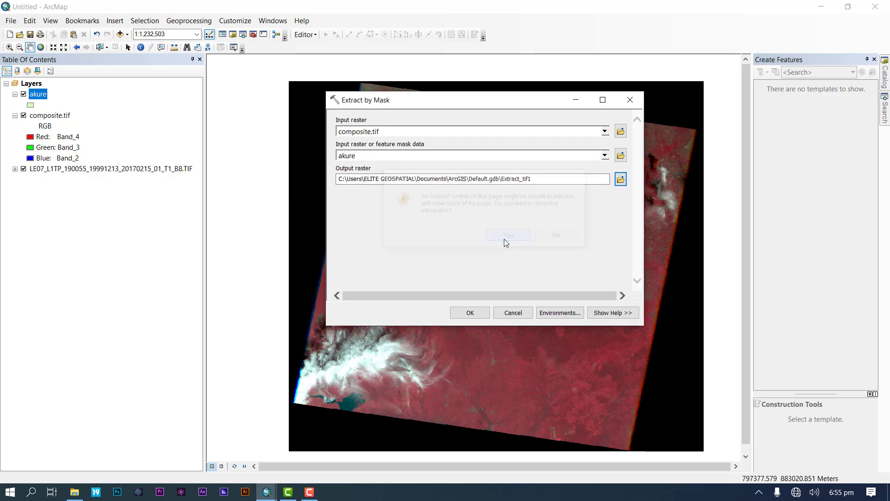
click(622, 182)
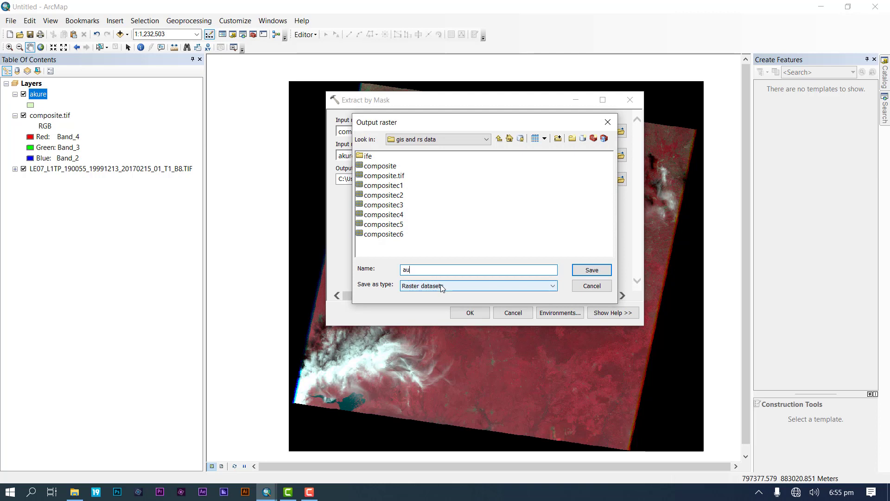
key(BackSpace)
key(BackSpace)
text(kure.tif)
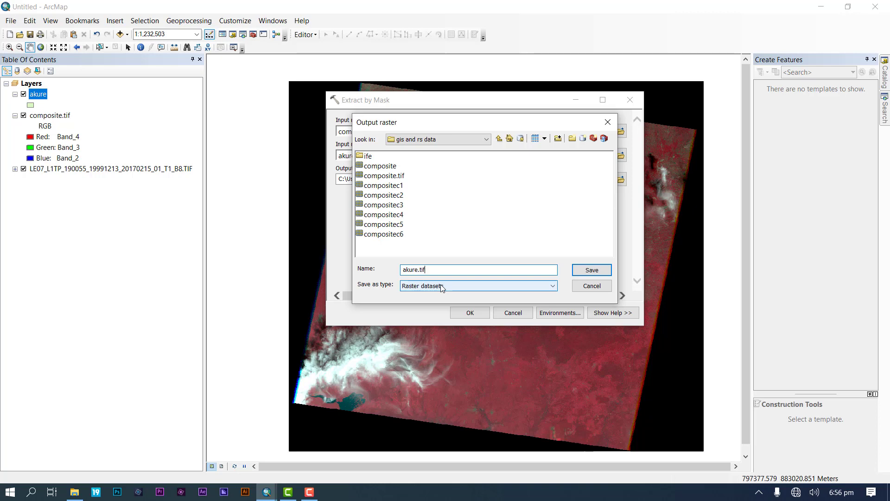
click(591, 274)
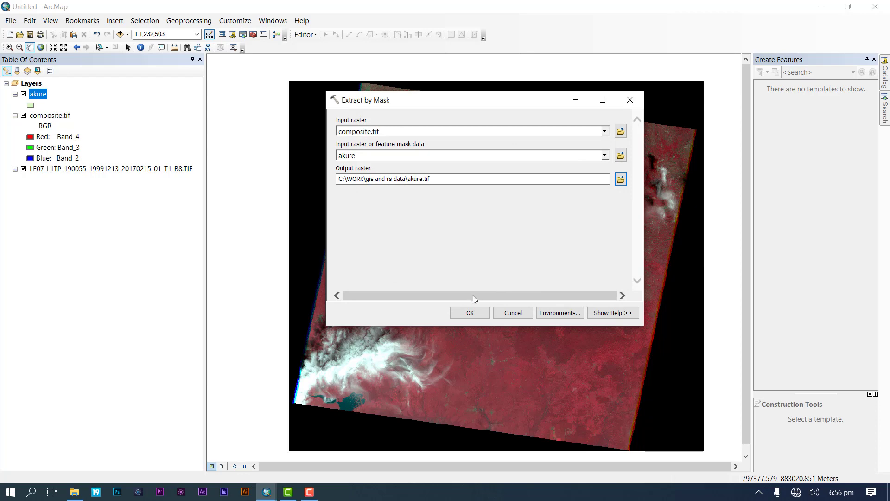
click(470, 313)
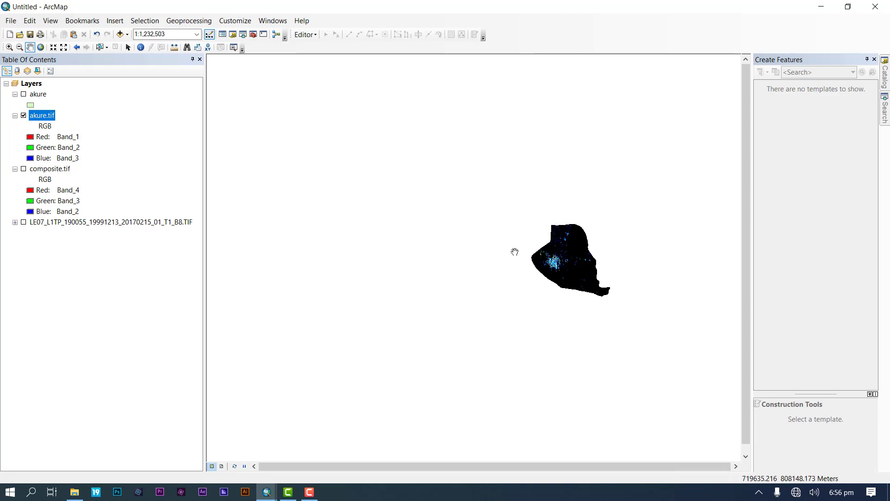
Turn on the display of the B8 raster layer beneath the clipped akure.tif
drag(552, 261, 442, 206)
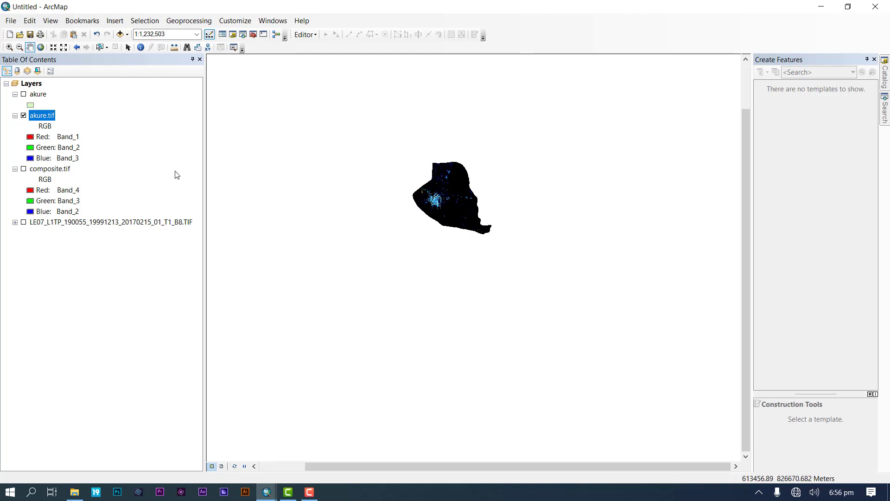
click(24, 222)
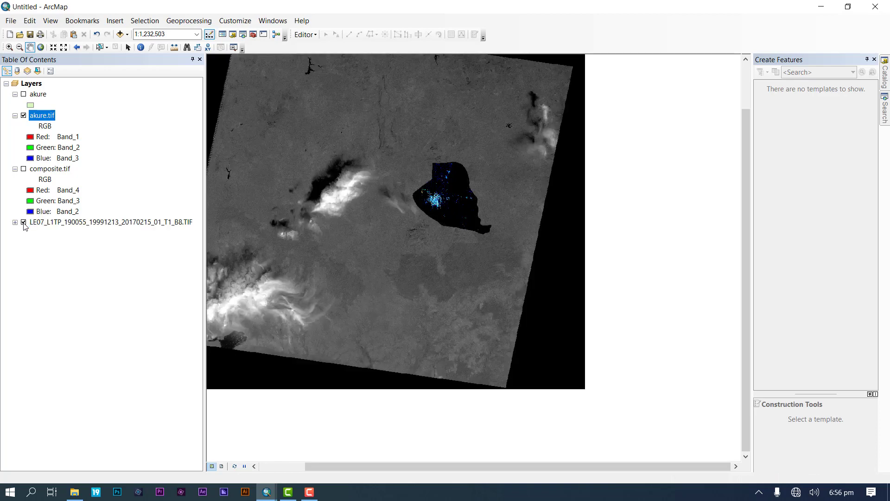
click(24, 222)
Reopen Extract by Mask with the B8 raster as the input and akure as the feature mask
click(886, 111)
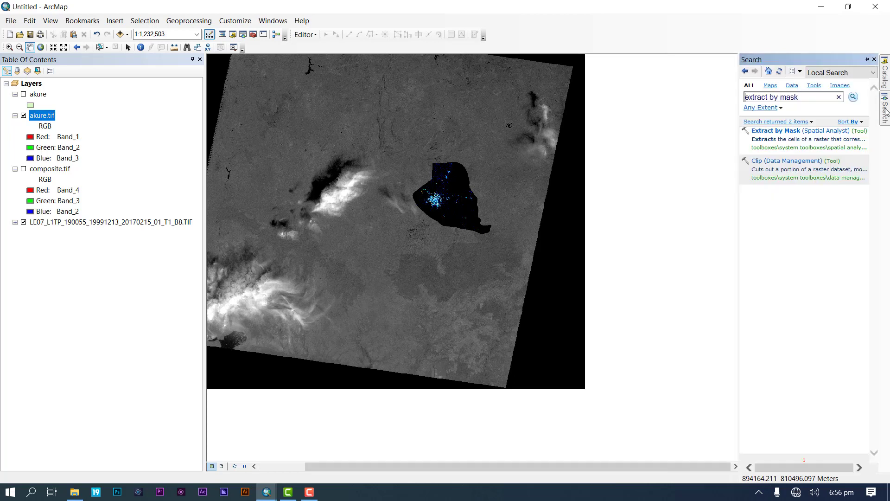
click(785, 134)
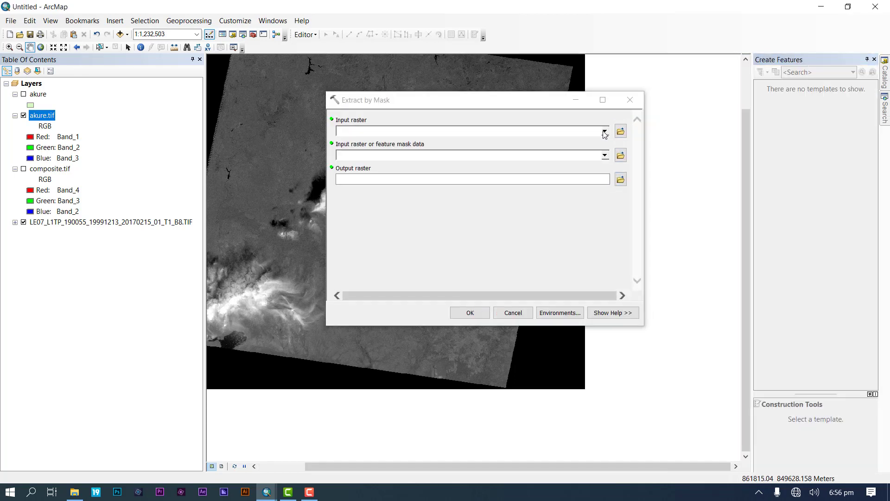
click(605, 133)
click(415, 163)
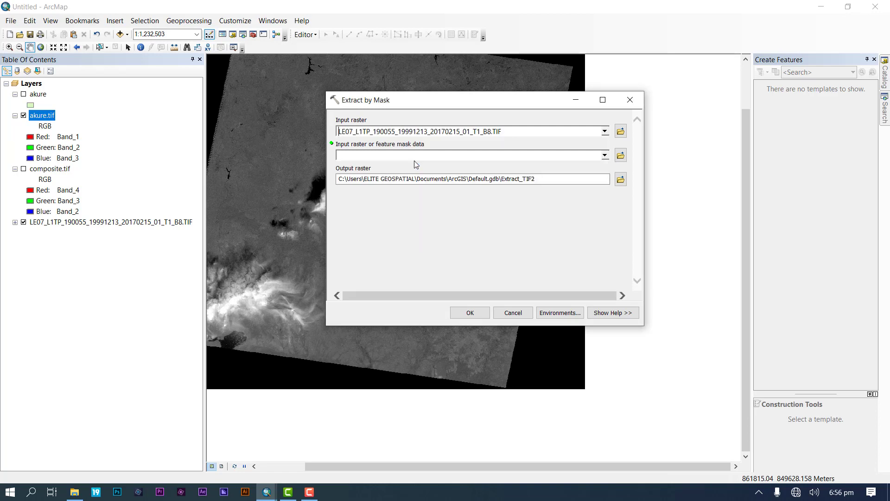
click(604, 156)
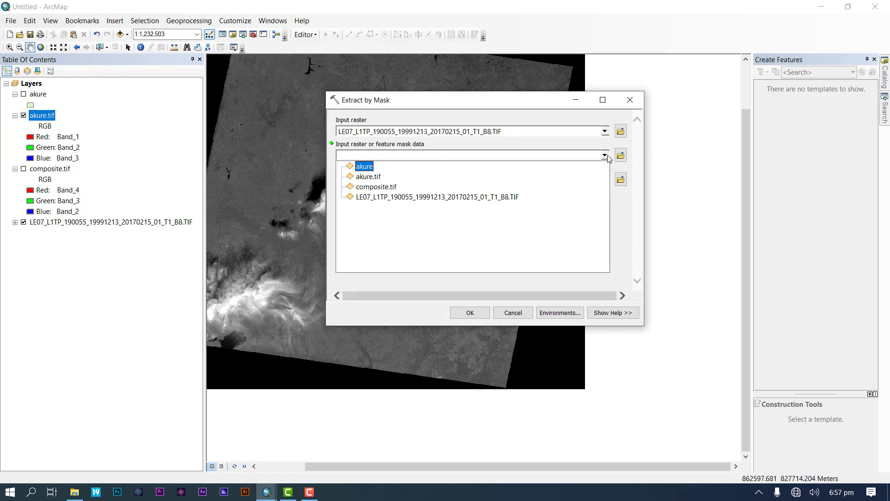
click(365, 167)
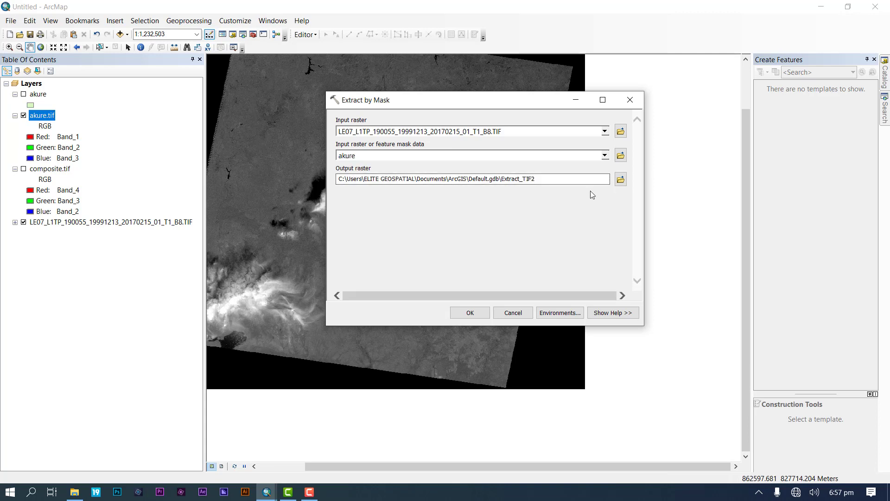
Save the output raster as band8clip.tif in the gis and rs data folder and run the B8 extraction
click(620, 179)
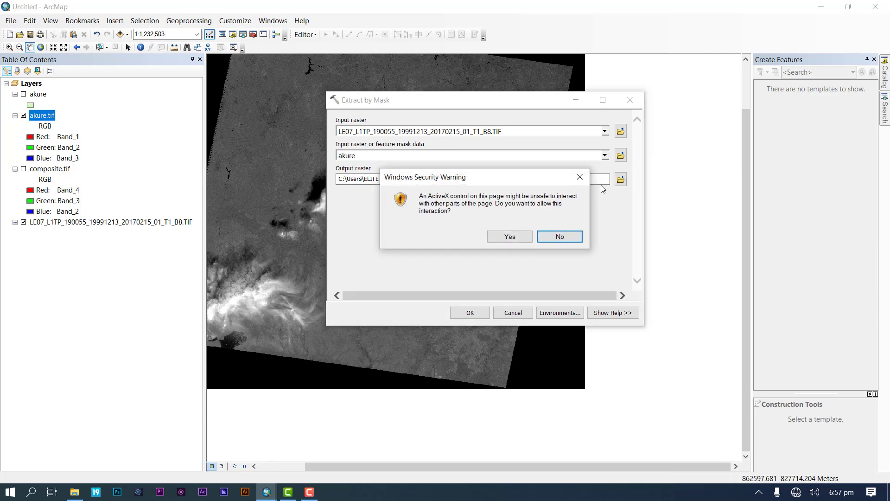
click(498, 235)
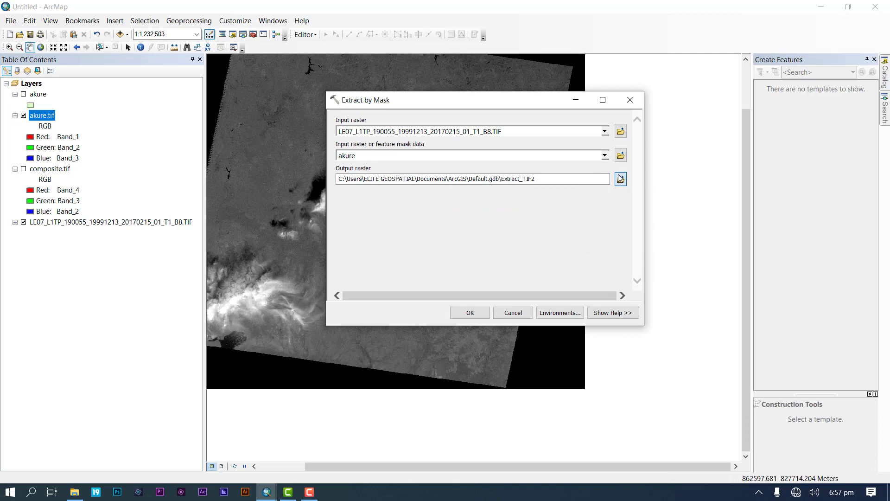
click(621, 179)
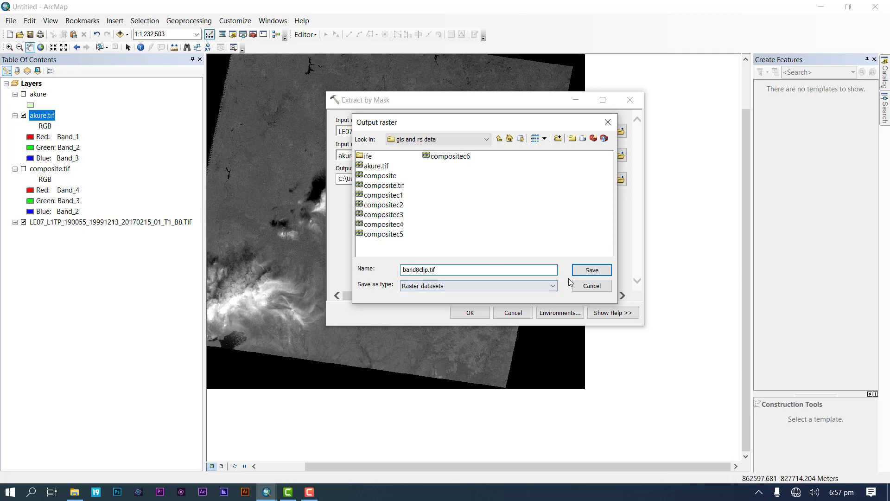
click(591, 270)
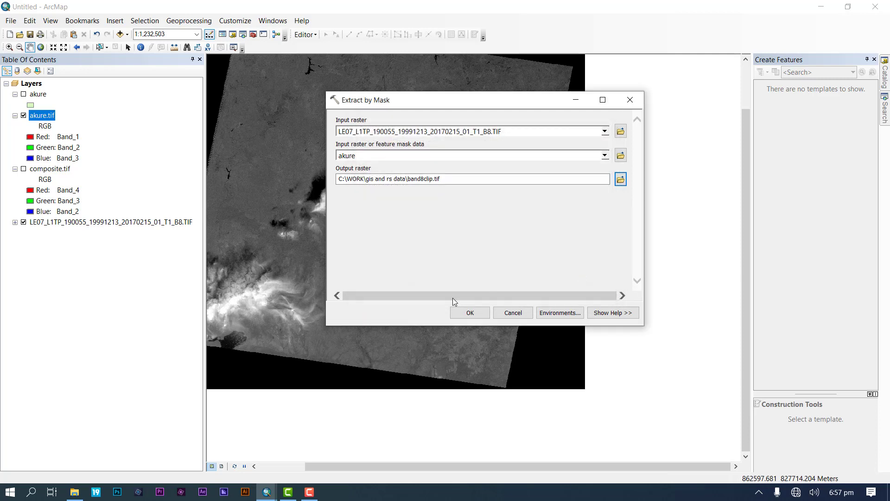
click(465, 313)
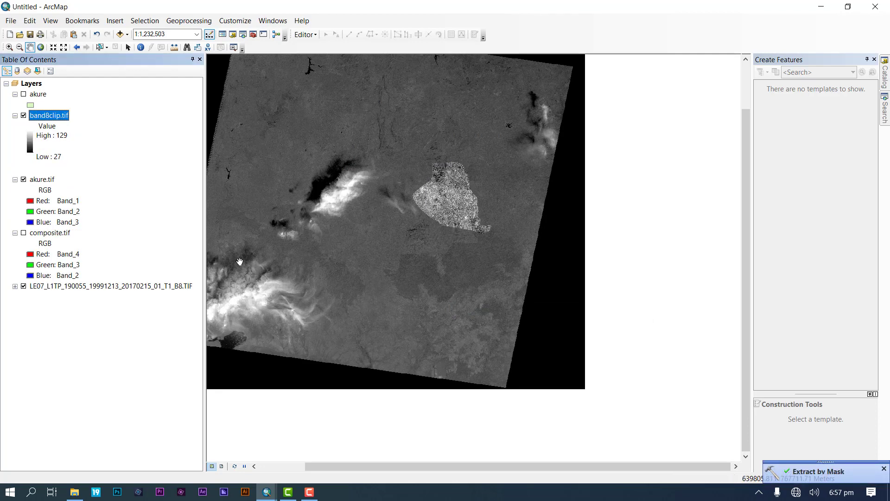
Turn off the full B8 raster and akure.tif layers to view band8clip.tif on its own
click(22, 286)
click(23, 286)
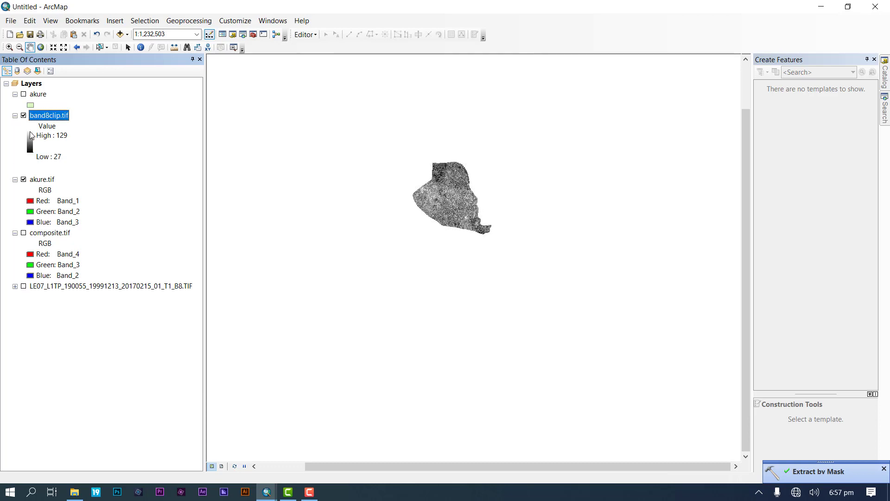
click(23, 180)
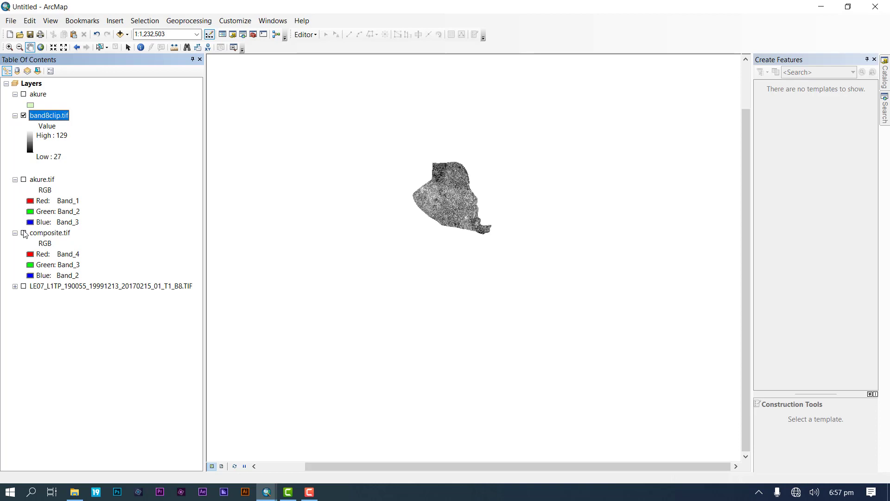
click(23, 116)
click(23, 116)
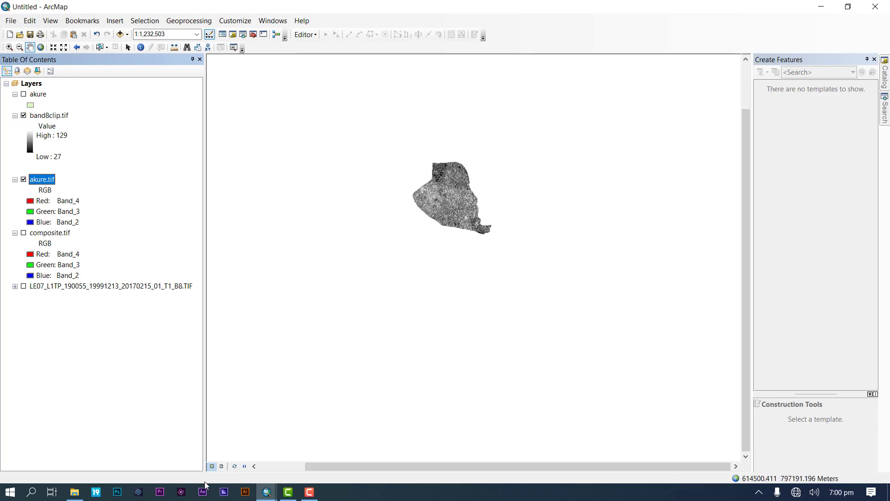
Search for "create pan sharpened raster" and open the Create Pan-sharpened Raster Dataset tool
mouse_move(886, 118)
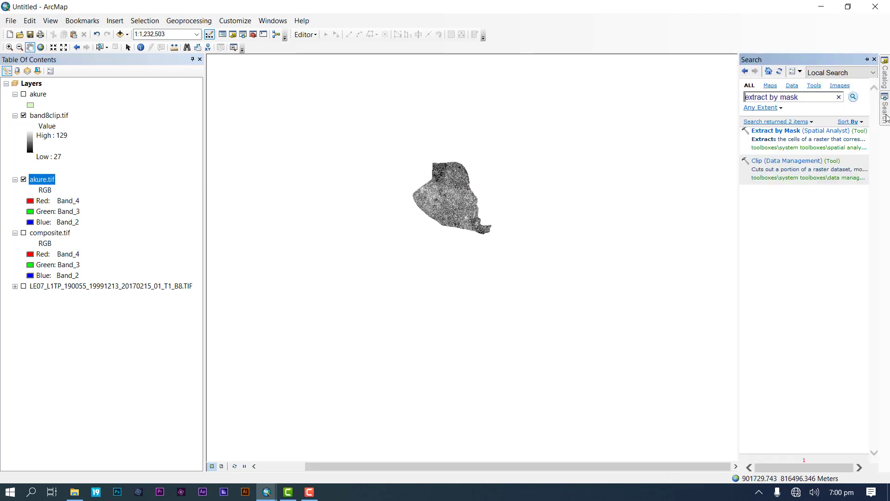
click(803, 96)
drag(802, 96, 617, 130)
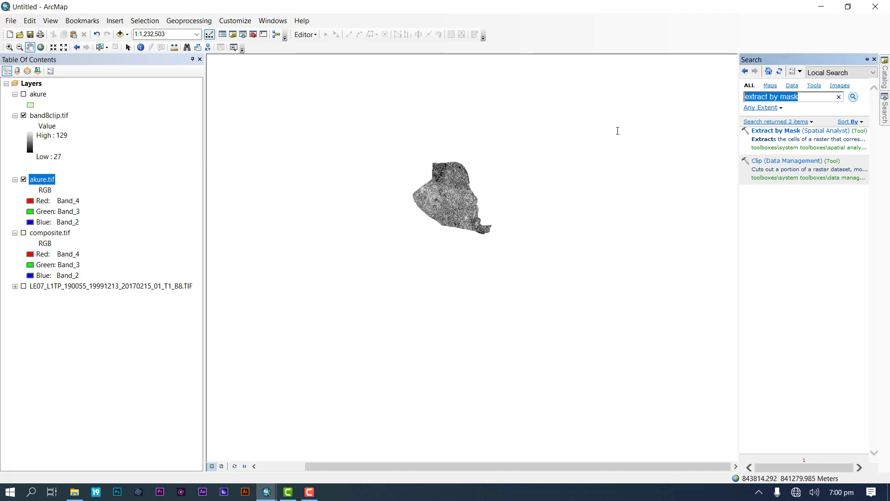
text(create)
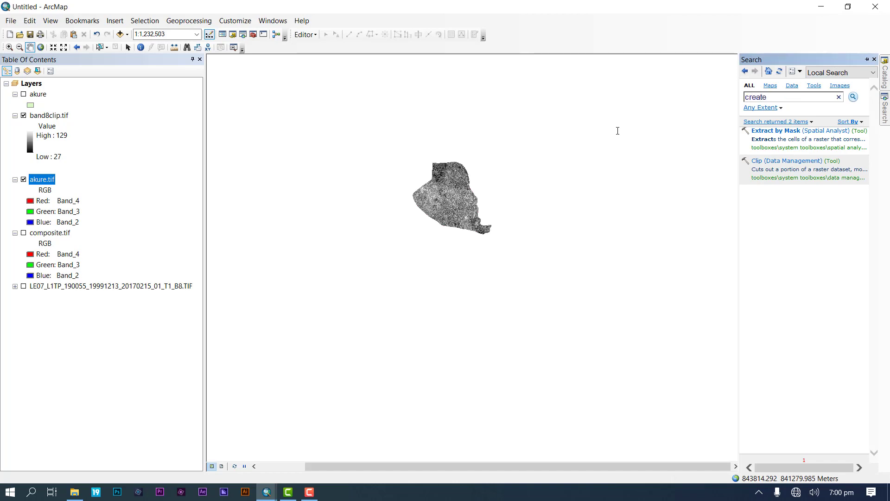
text( pansharpened raster)
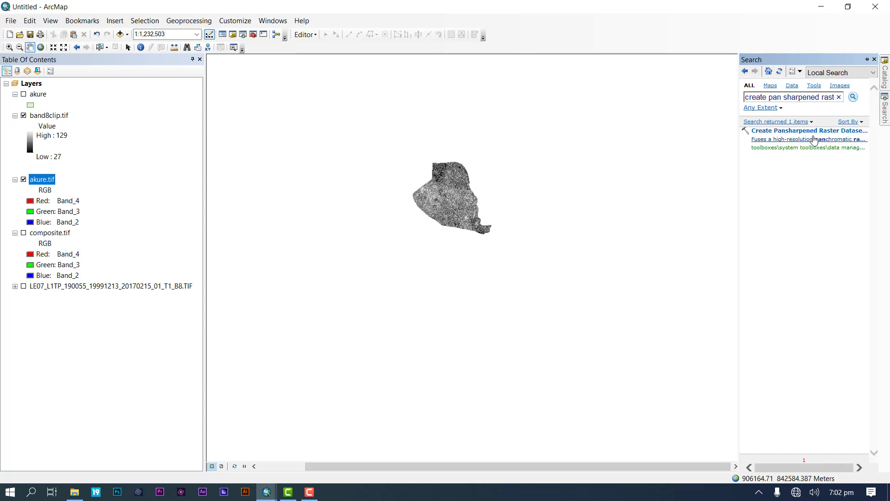
click(825, 132)
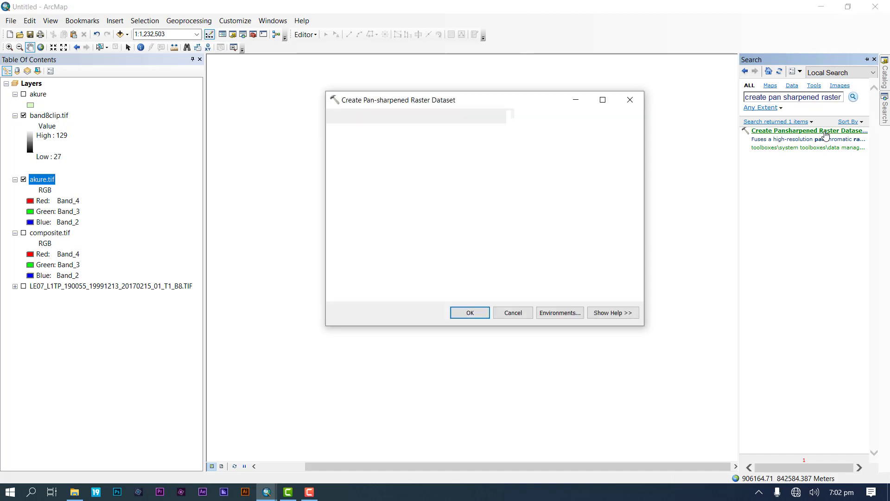
Set akure.tif as the input raster for the pan-sharpening
drag(450, 101, 541, 105)
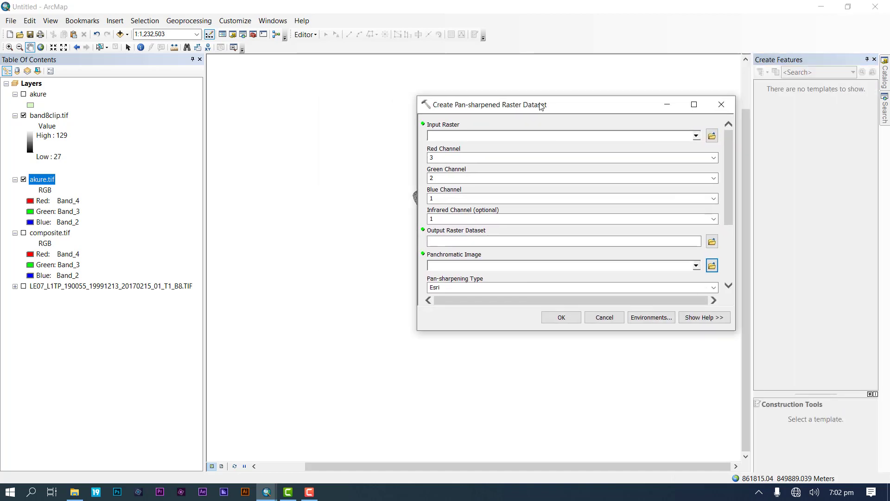
click(697, 138)
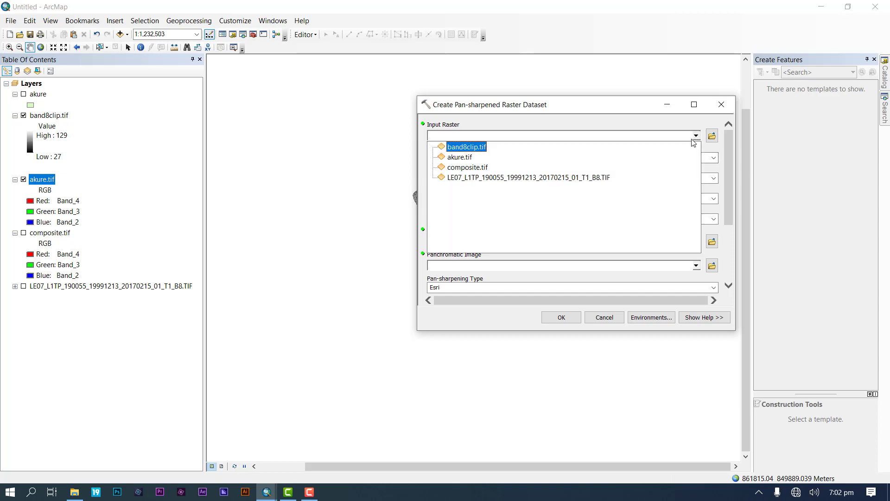
click(467, 168)
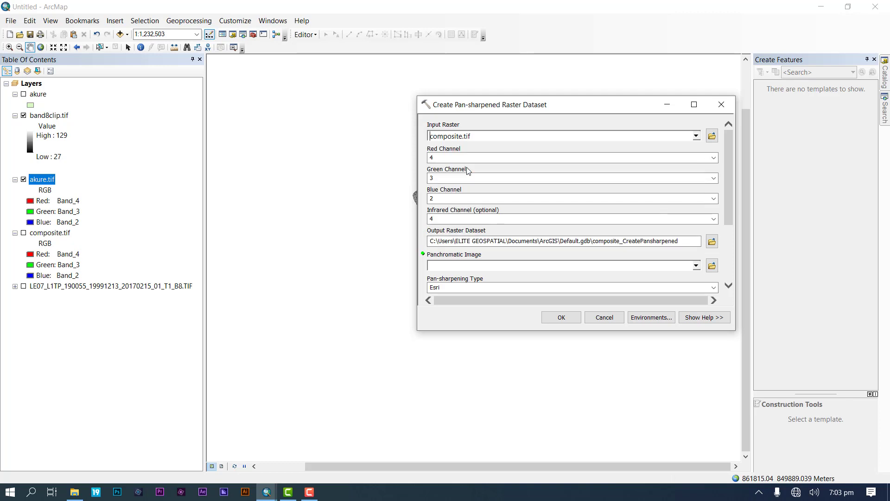
click(697, 138)
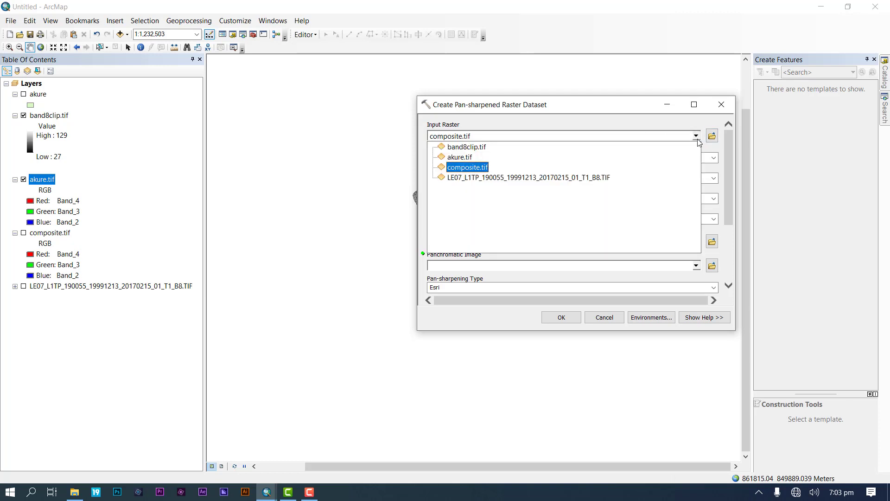
click(457, 157)
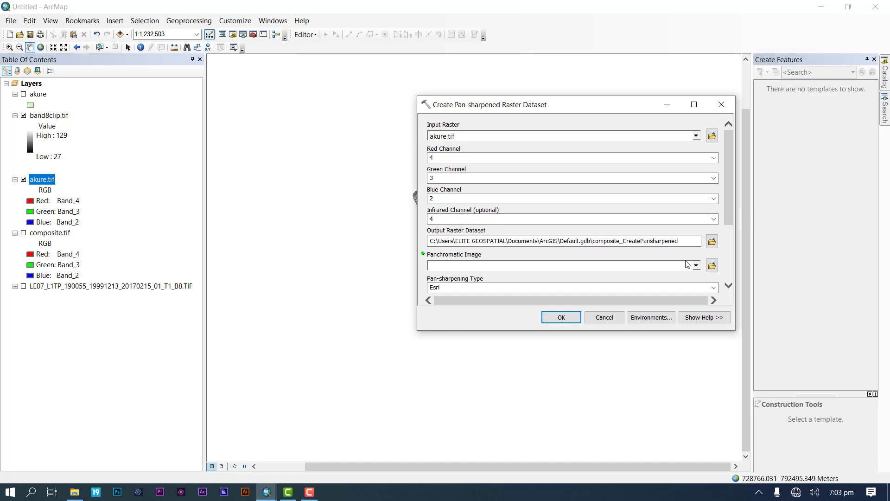
Try to set the output raster to pansharpen, without a file extension, in the gis and rs data folder
click(712, 241)
click(613, 238)
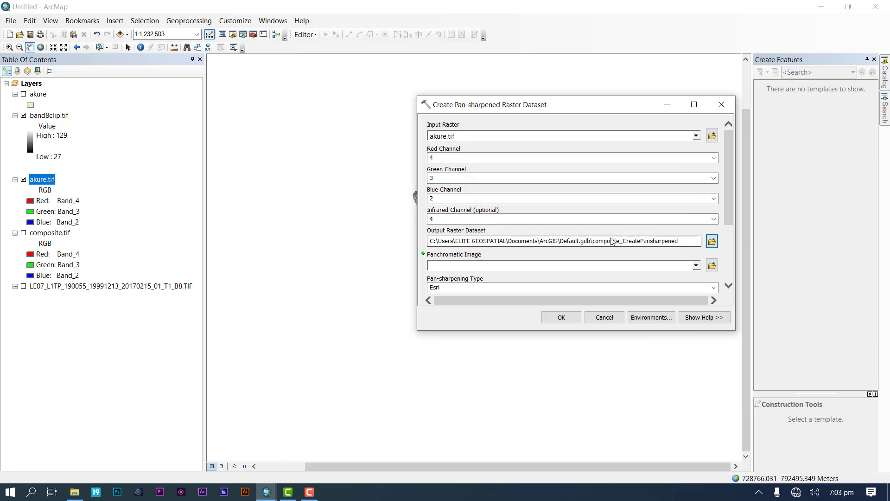
click(713, 242)
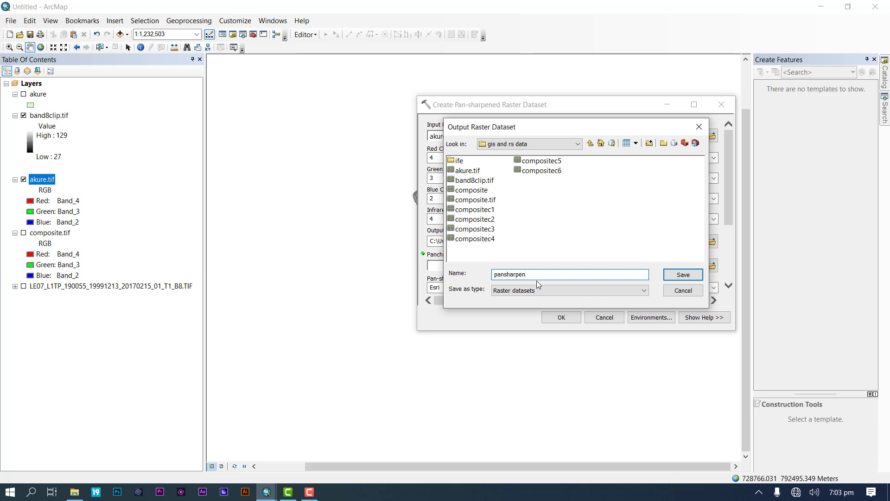
click(672, 275)
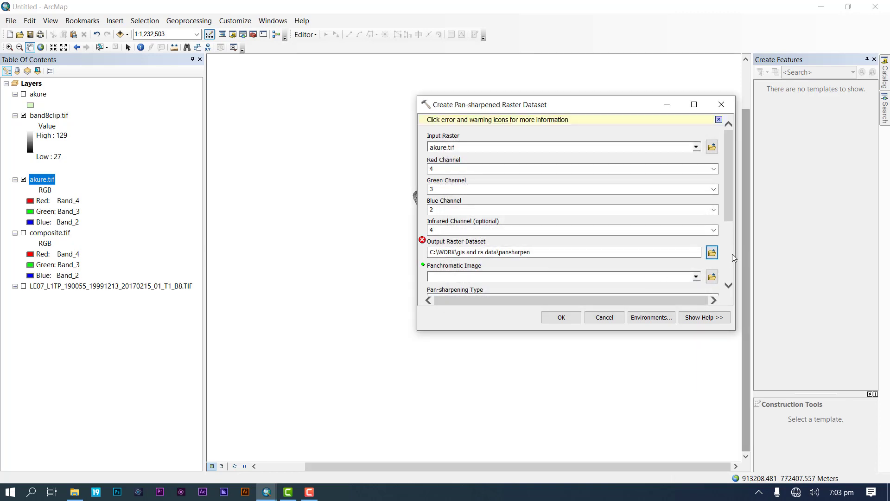
Set the output raster to pansharp.tif in the gis and rs data folder
click(712, 253)
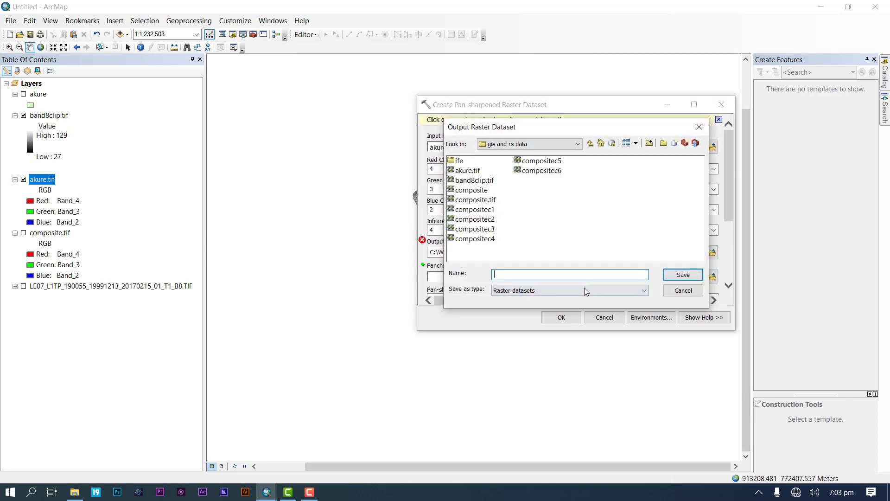
text(pans)
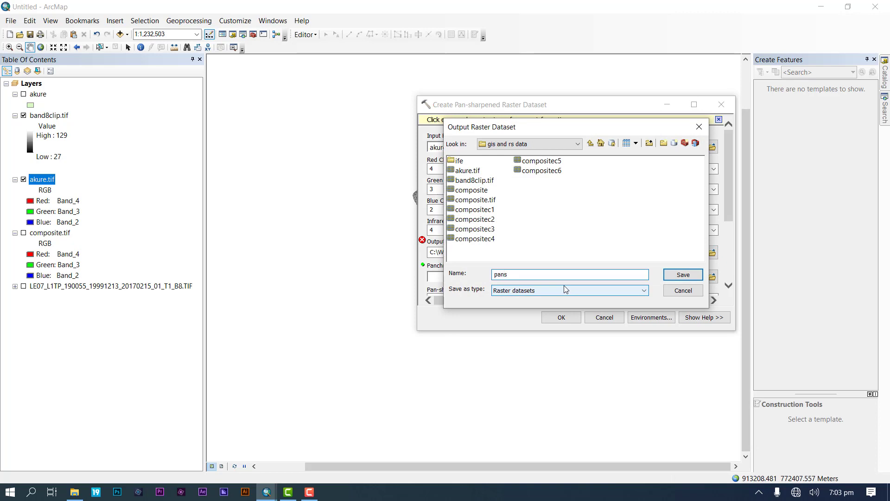
text(harp.tif)
click(683, 274)
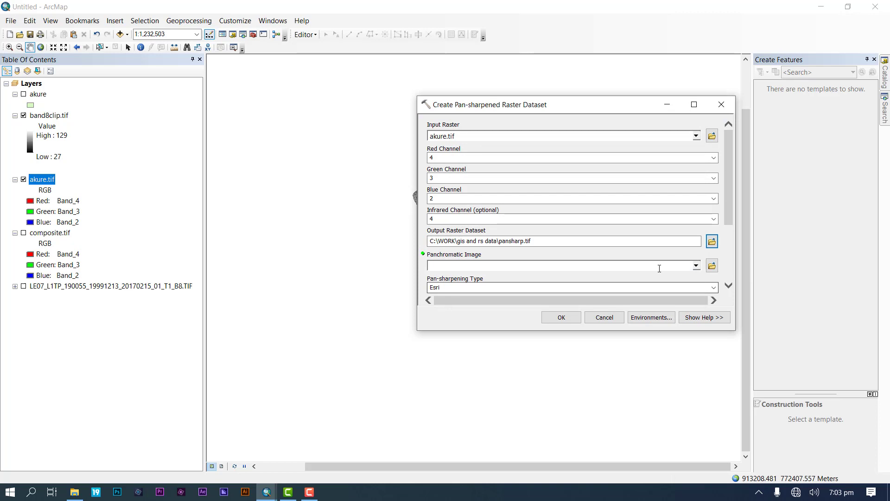
Choose band8clip.tif as the panchromatic image and run the pan-sharpening with the default Esri type and weights
click(697, 266)
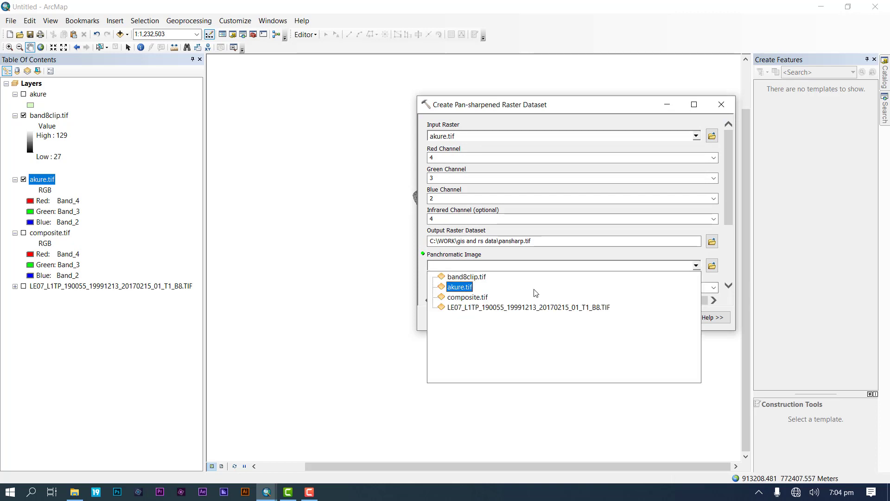
click(456, 277)
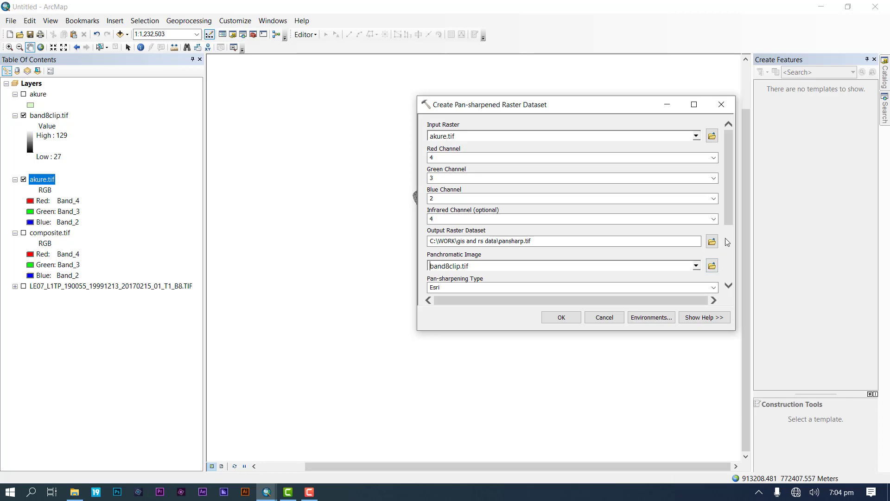
drag(729, 225, 735, 291)
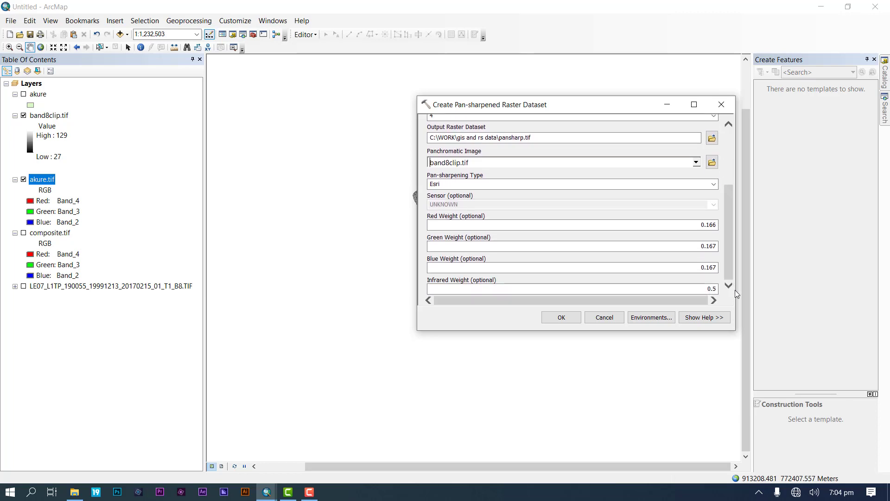
click(552, 318)
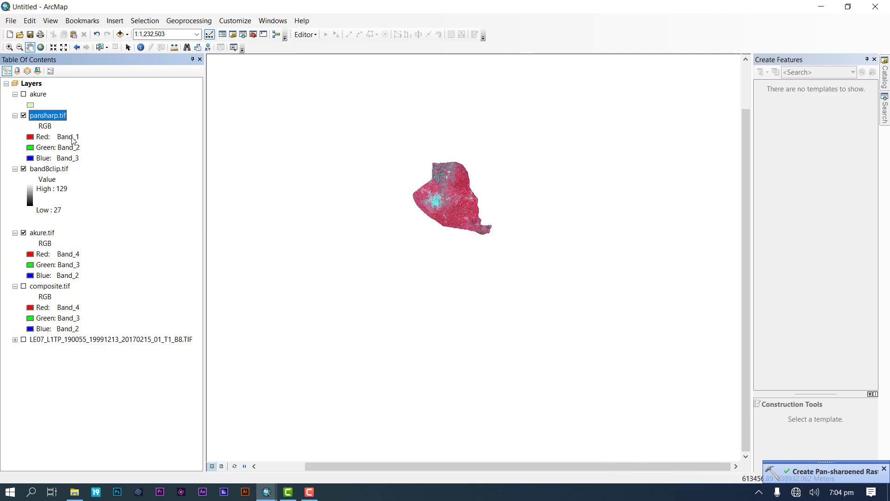
Examine the pansharp.tif image in close detail over the built-up area and its surroundings
click(9, 47)
drag(408, 132, 513, 253)
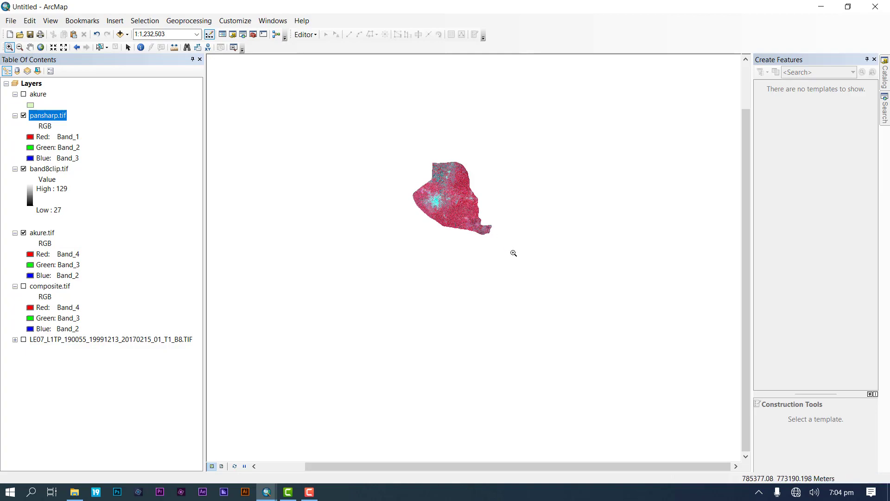
drag(370, 215, 518, 334)
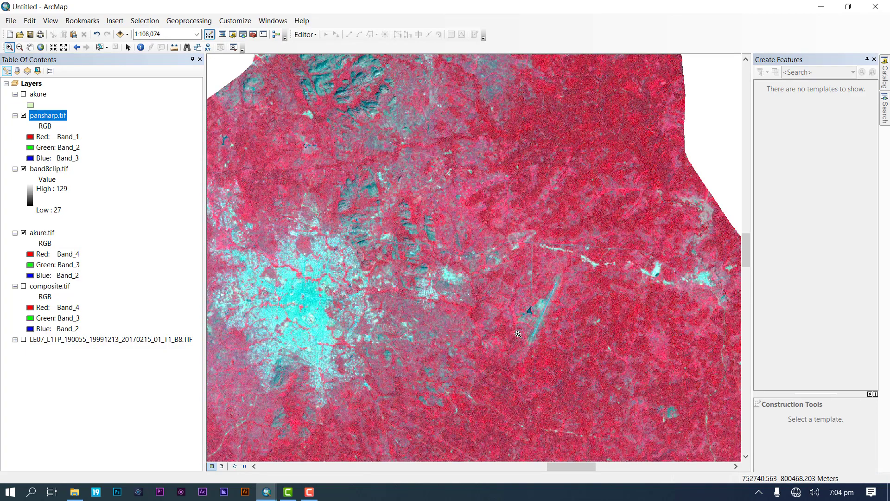
drag(305, 150, 459, 278)
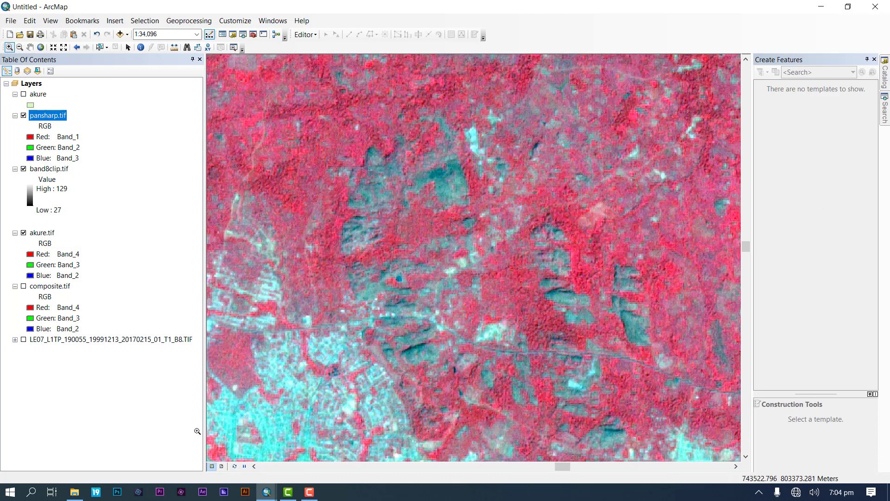
click(30, 46)
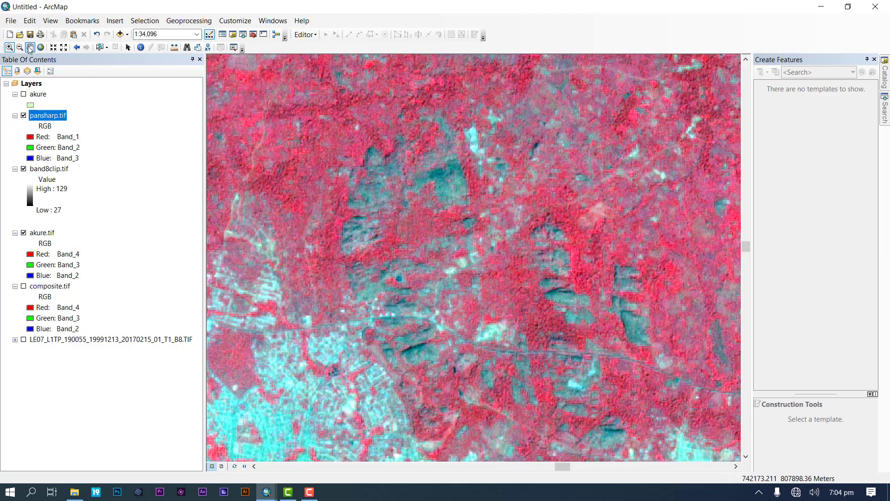
drag(316, 232, 583, 218)
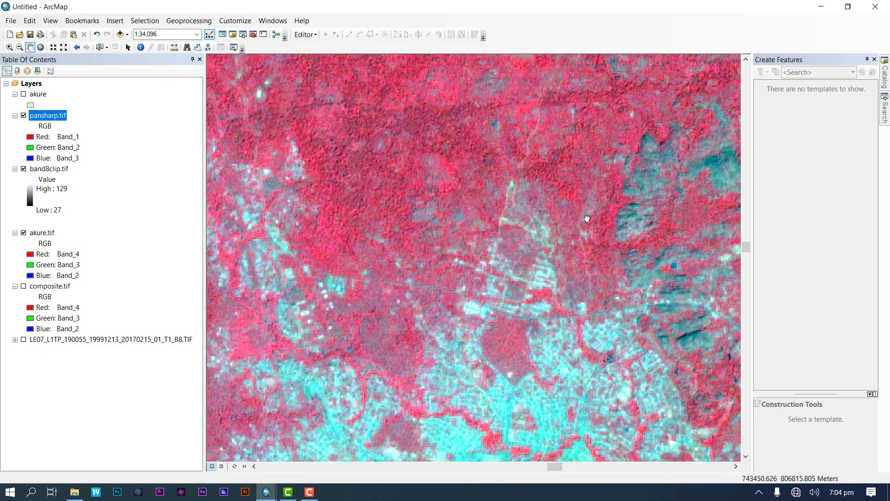
drag(268, 257, 406, 246)
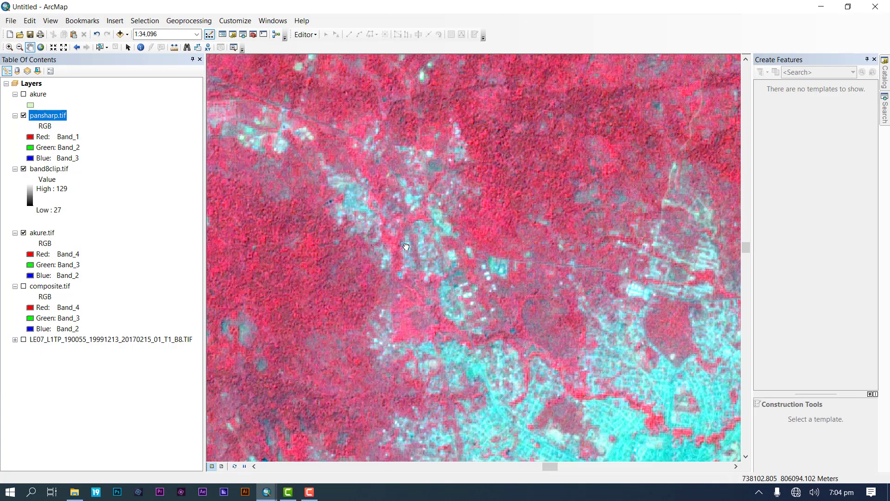
Show the Effects toolbar and activate Swipe Layer with pansharp.tif as the target layer
right_click(344, 17)
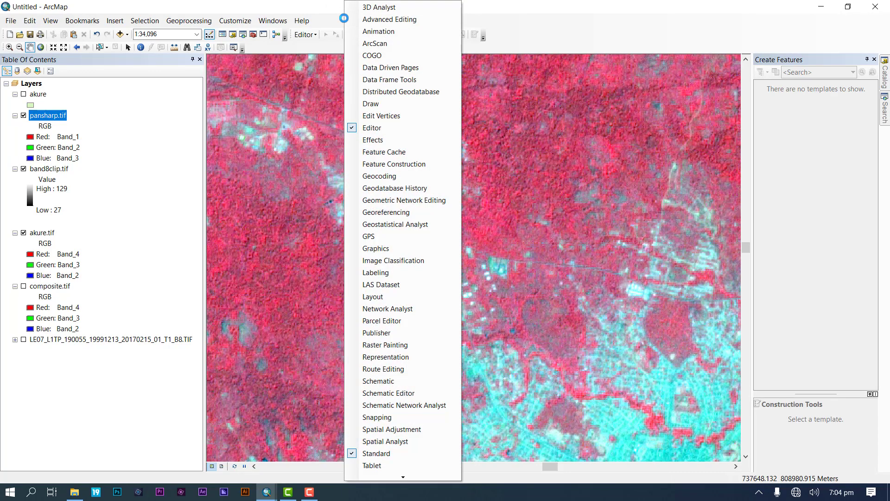
click(367, 144)
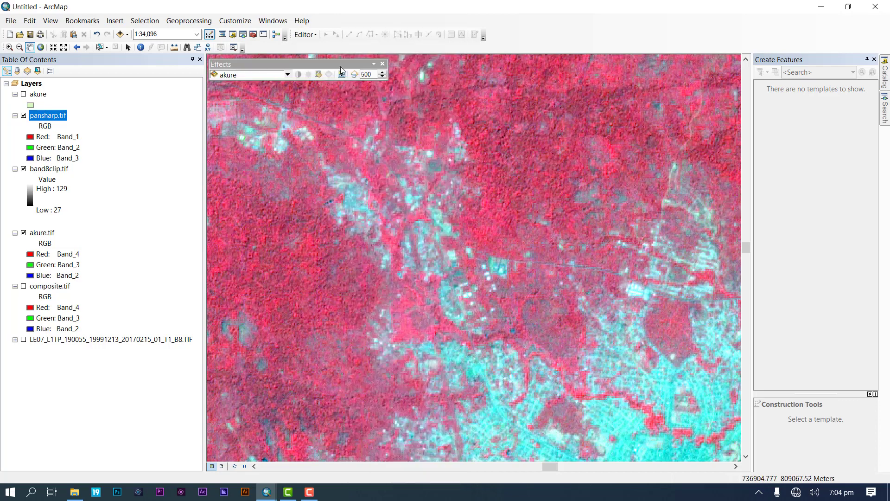
click(345, 74)
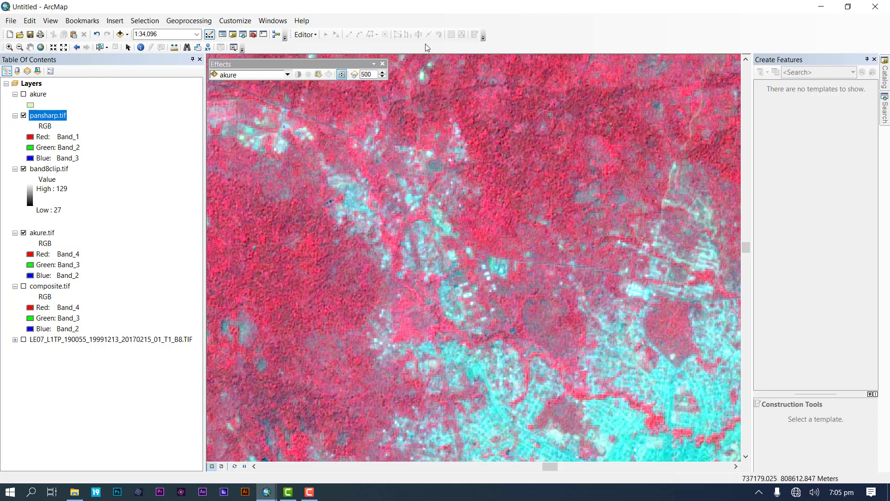
click(288, 75)
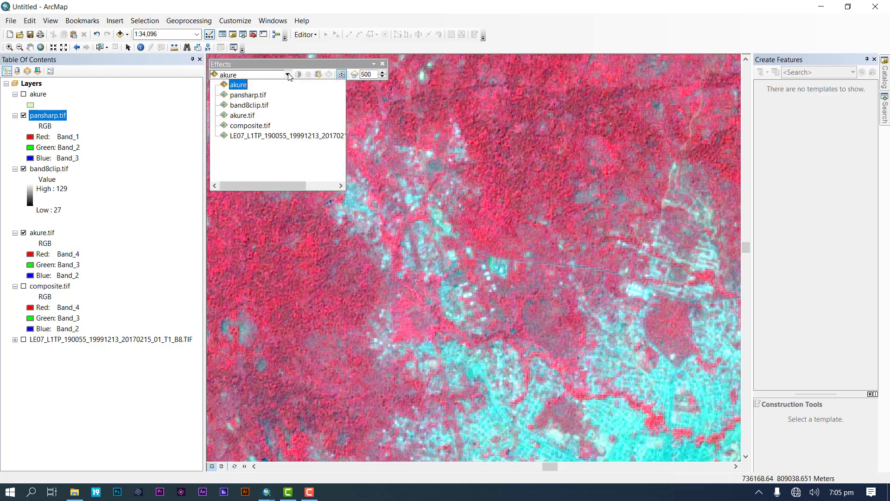
click(249, 96)
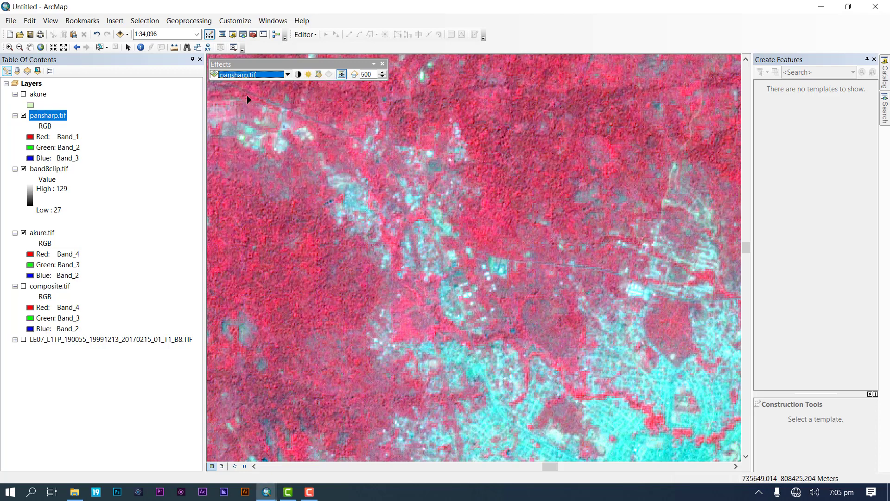
Swipe pansharp.tif across the built-up area to compare it with the layers beneath
drag(233, 213, 323, 219)
click(42, 233)
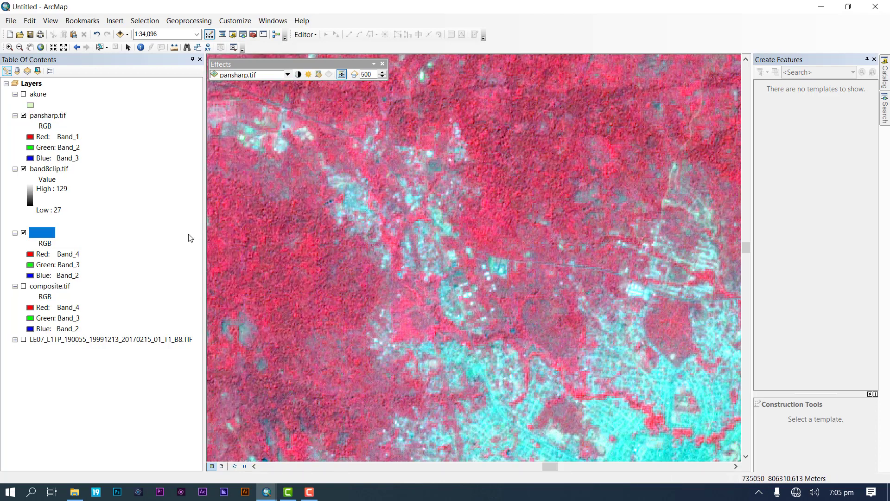
drag(241, 229, 257, 241)
drag(319, 247, 241, 268)
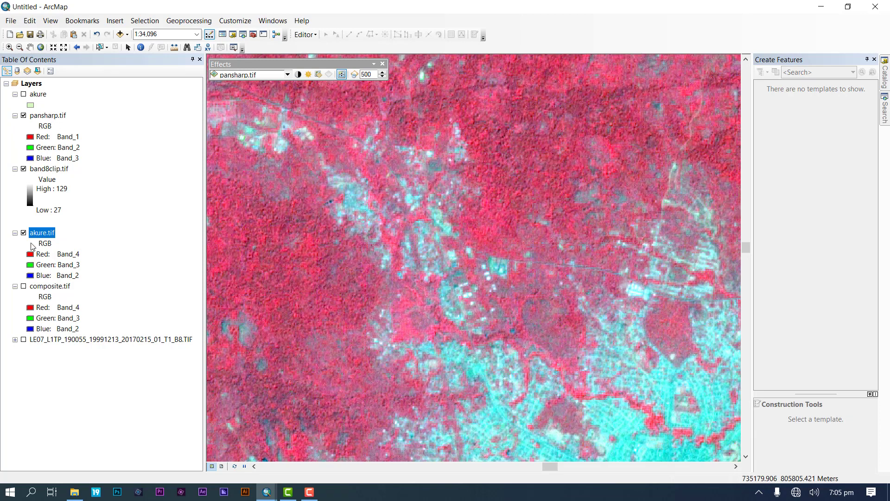
Hide pansharp.tif at full extent and review the raster source information and RGB band symbology of akure.tif
click(40, 48)
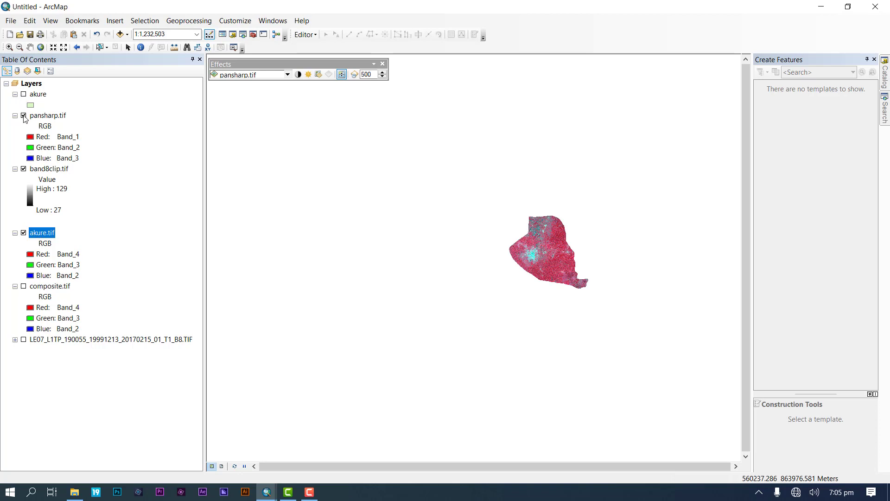
click(23, 115)
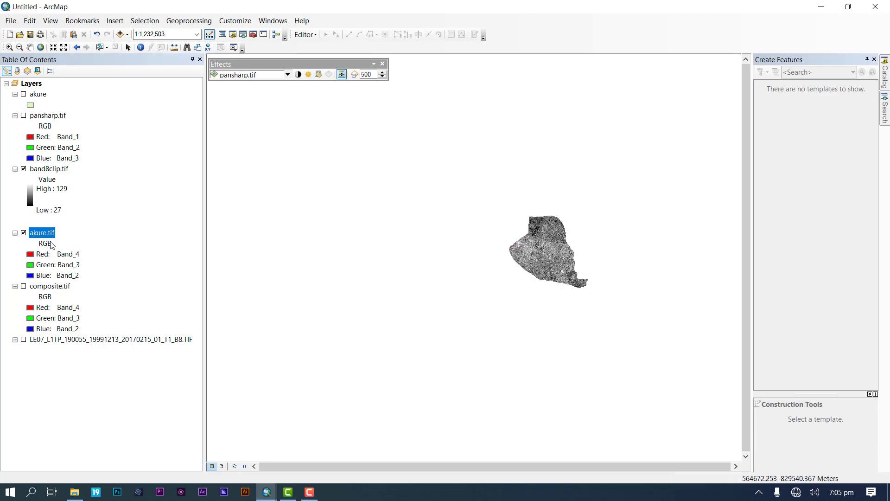
right_click(41, 235)
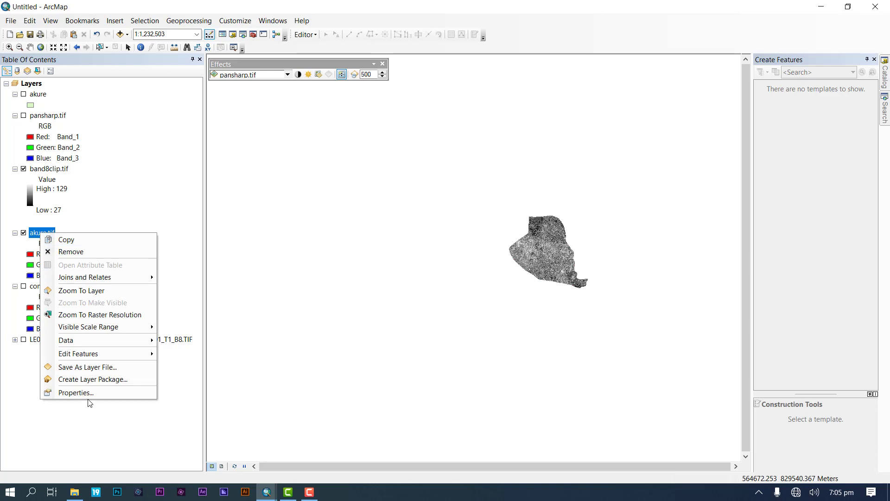
click(87, 393)
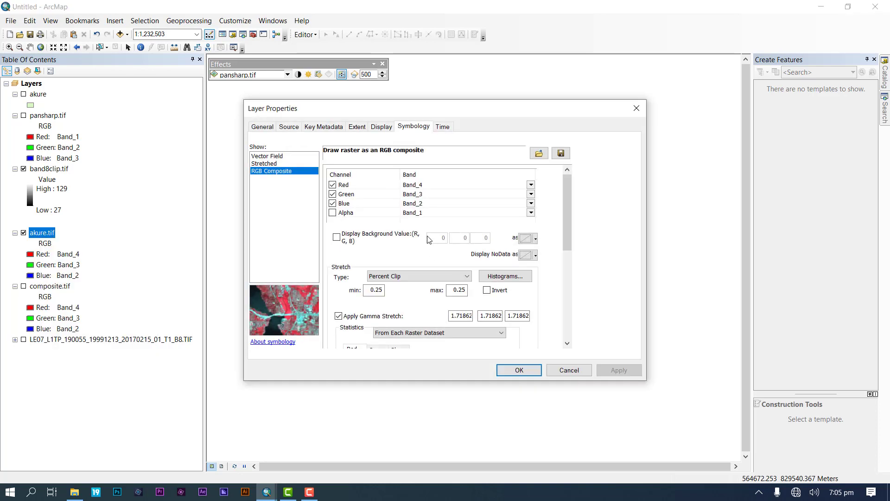
click(285, 126)
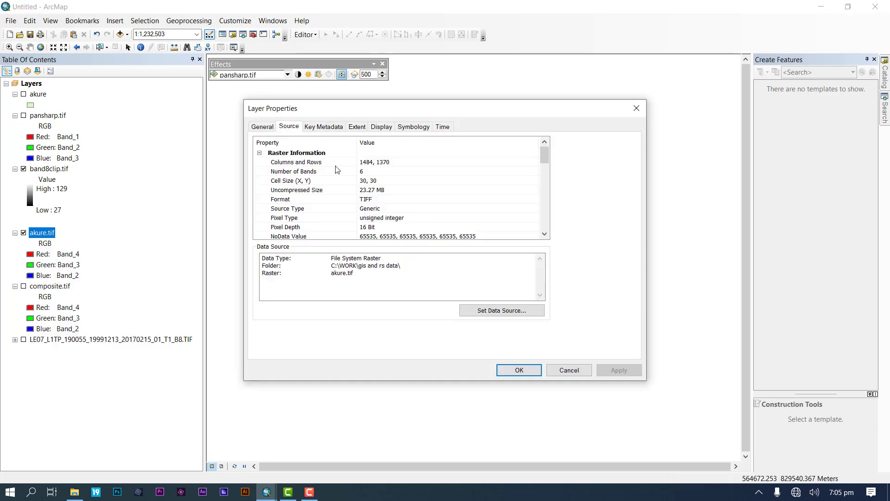
click(401, 128)
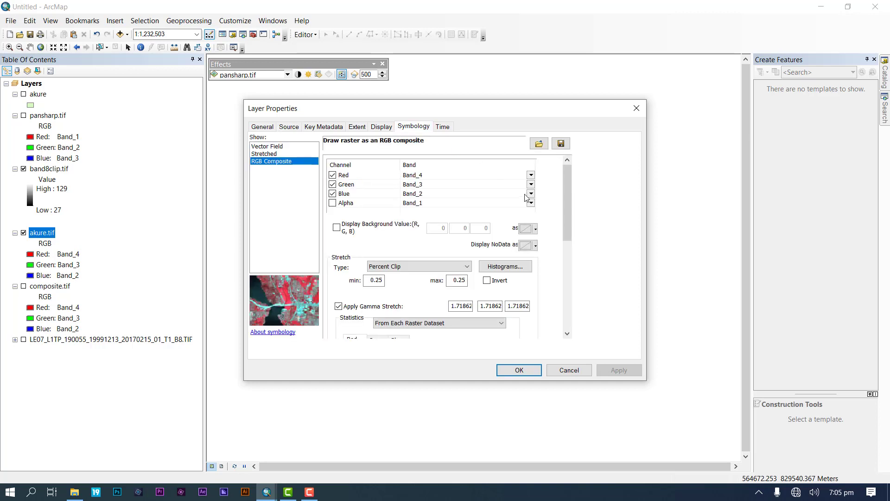
click(515, 370)
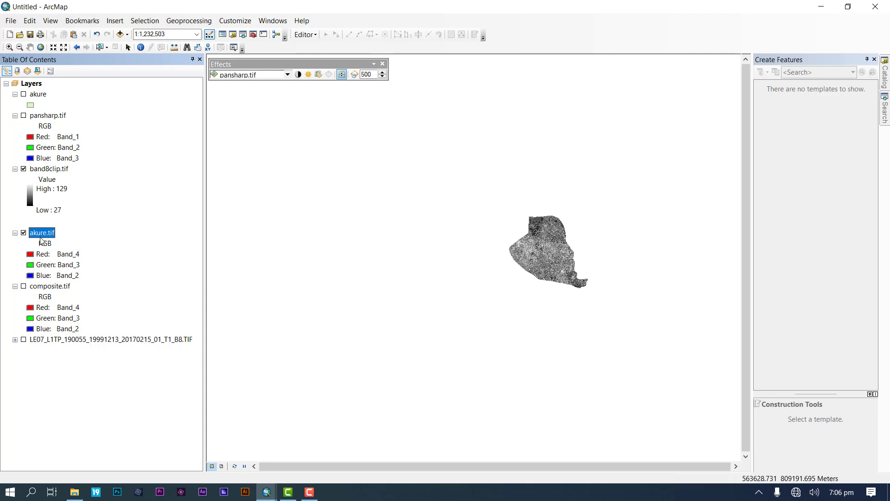
Hide band8clip.tif so akure.tif is exposed, and close the Effects toolbar
click(23, 169)
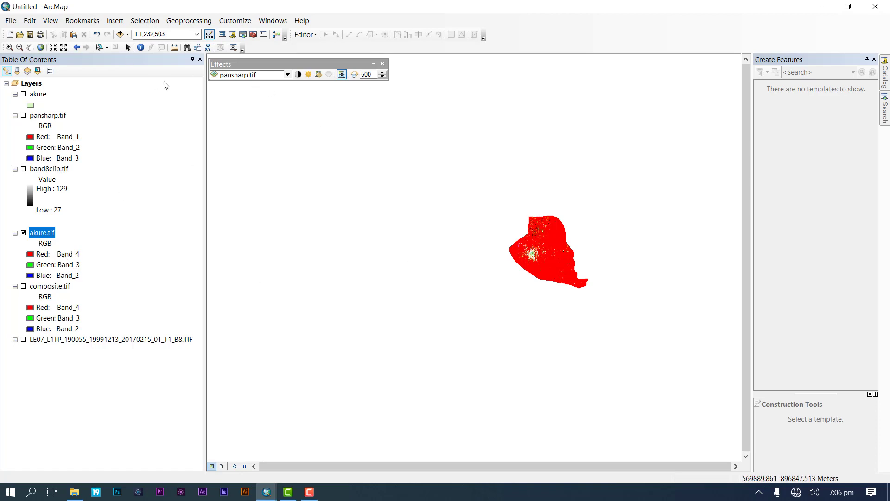
click(381, 64)
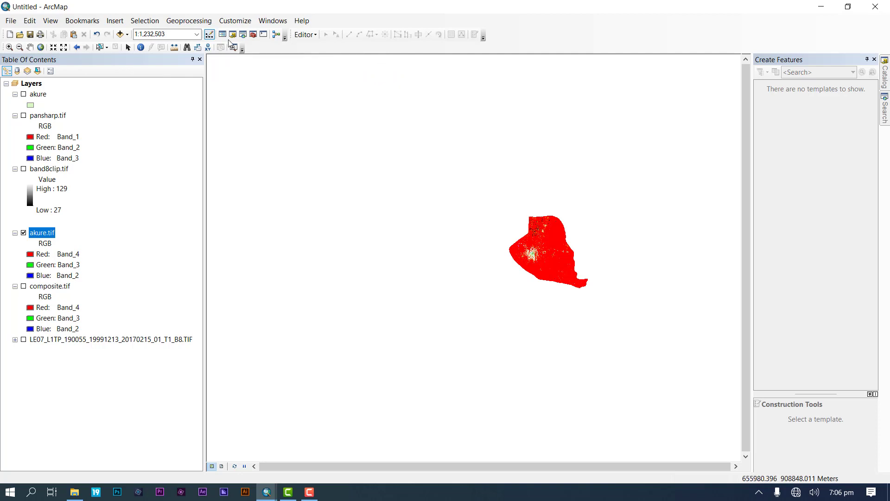
Examine akure.tif up close east of the built-up area and redisplay pansharp.tif over it for comparison
click(10, 47)
drag(505, 201, 591, 270)
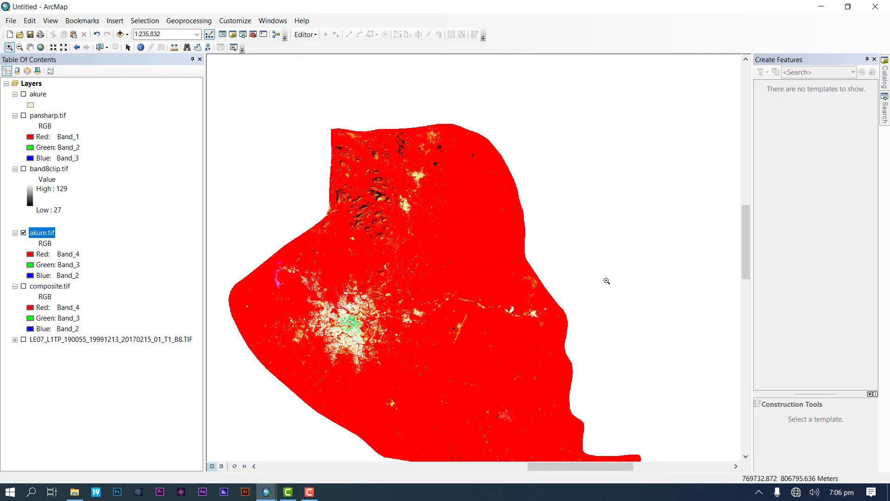
drag(367, 208, 548, 326)
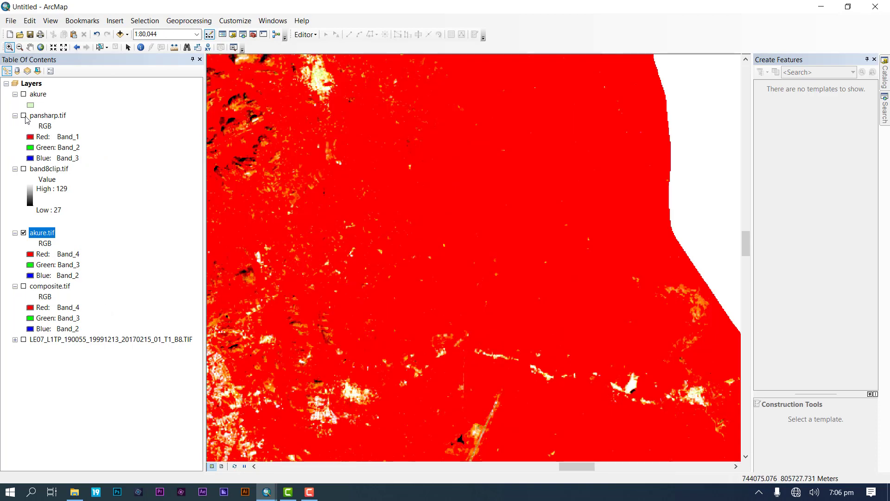
click(24, 116)
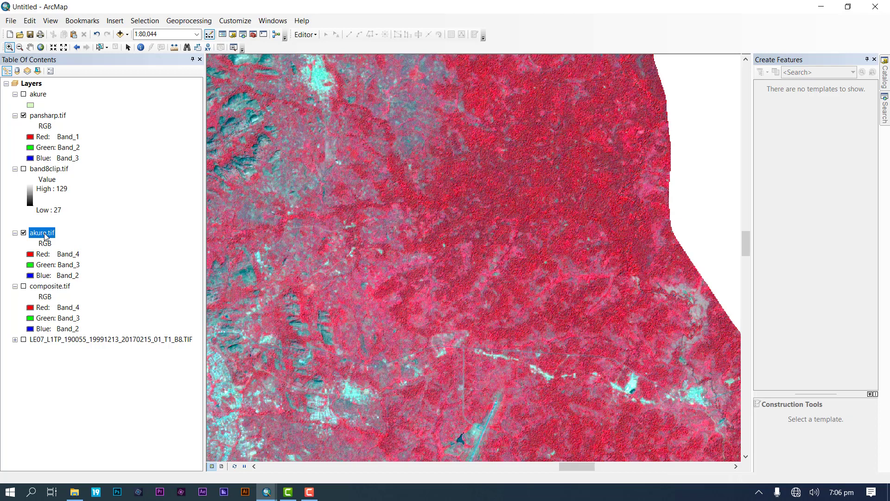
Check the cell size and other source information of akure.tif, and review its symbology without changing it
right_click(45, 236)
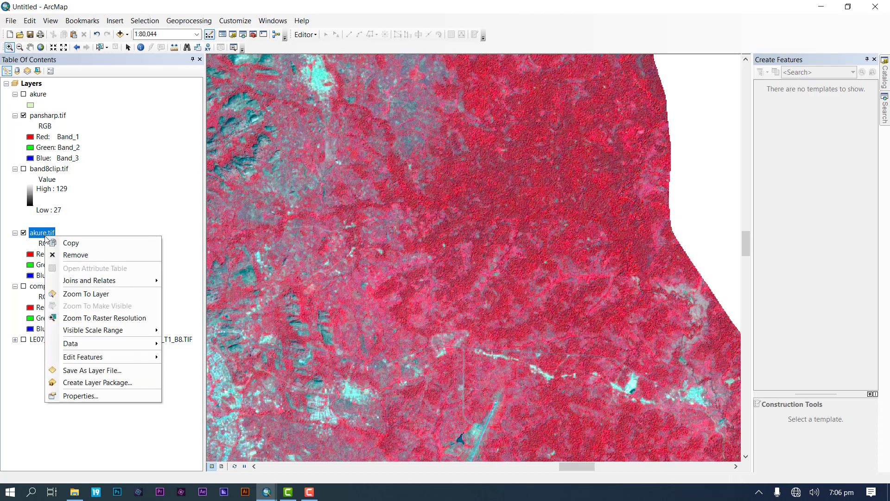
click(101, 395)
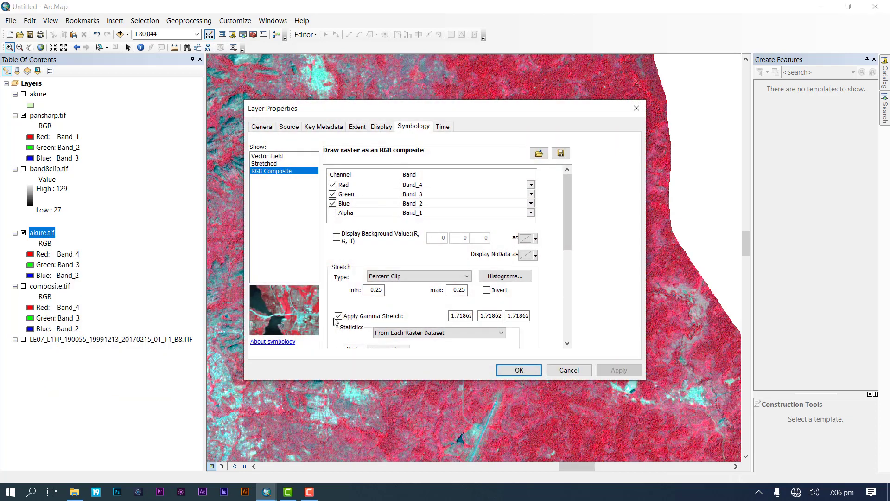
click(288, 127)
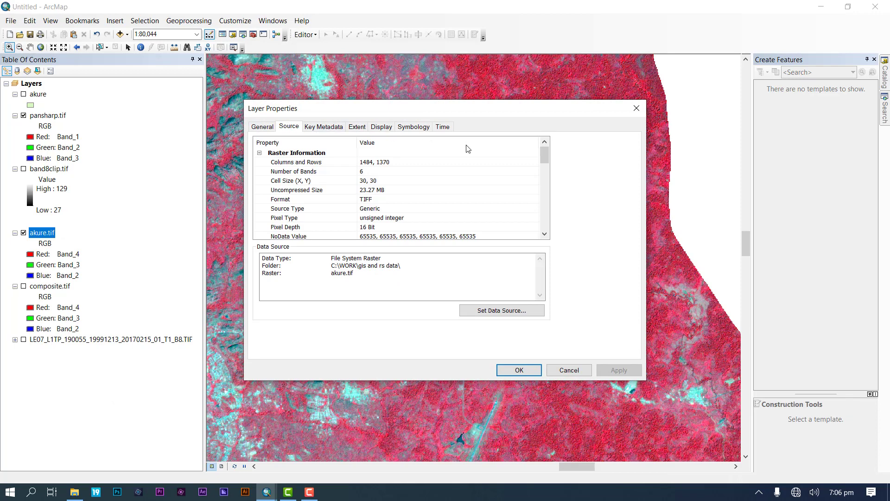
click(404, 128)
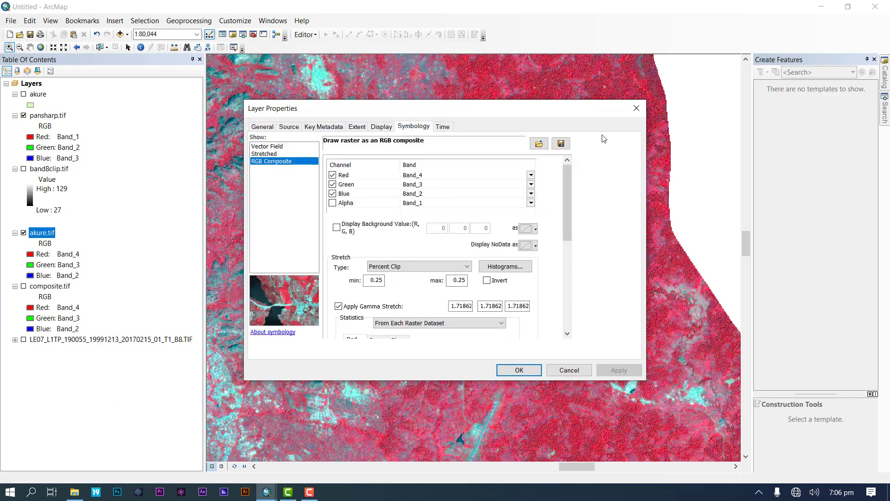
click(635, 110)
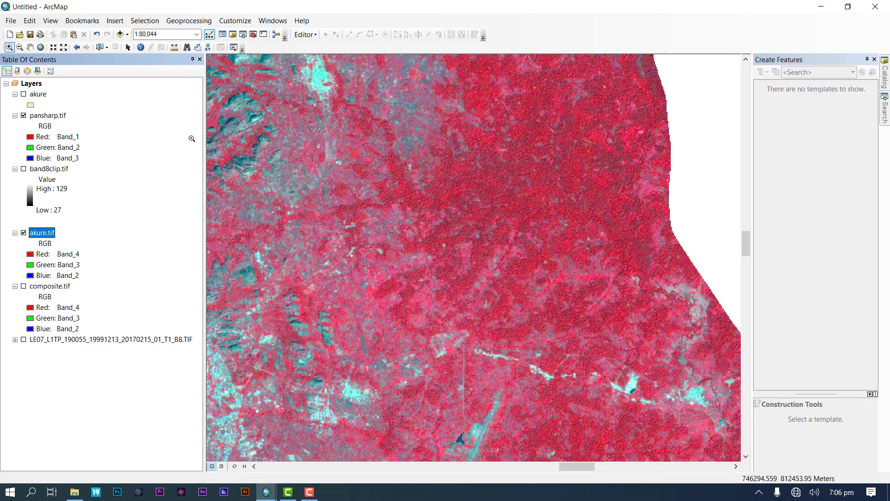
Check the cell size, uncompressed size and pixel type in the raster source information of pansharp.tif
right_click(49, 116)
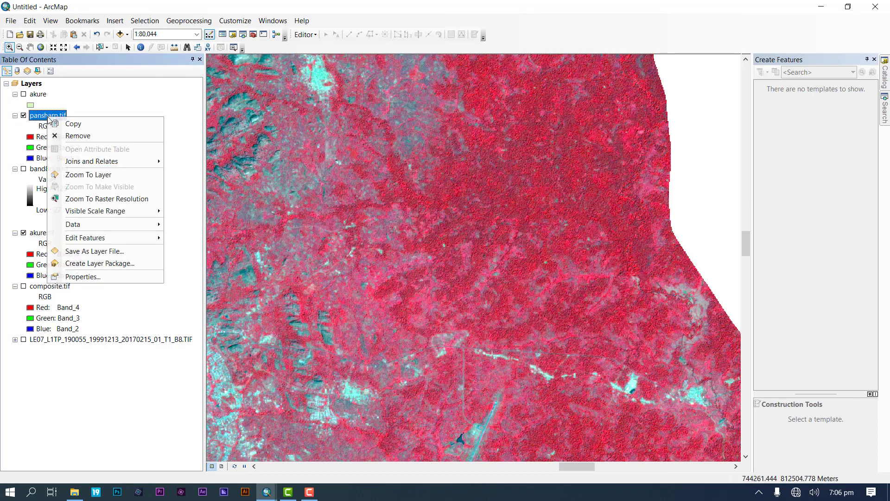
click(107, 279)
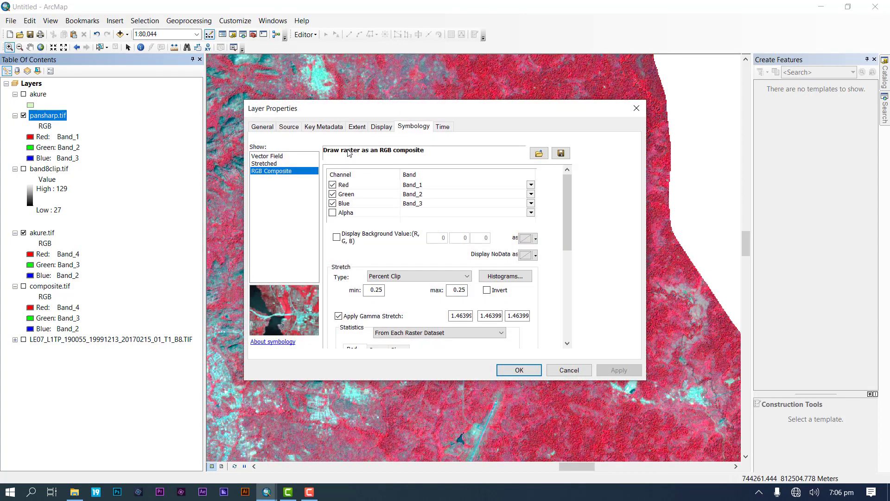
click(299, 127)
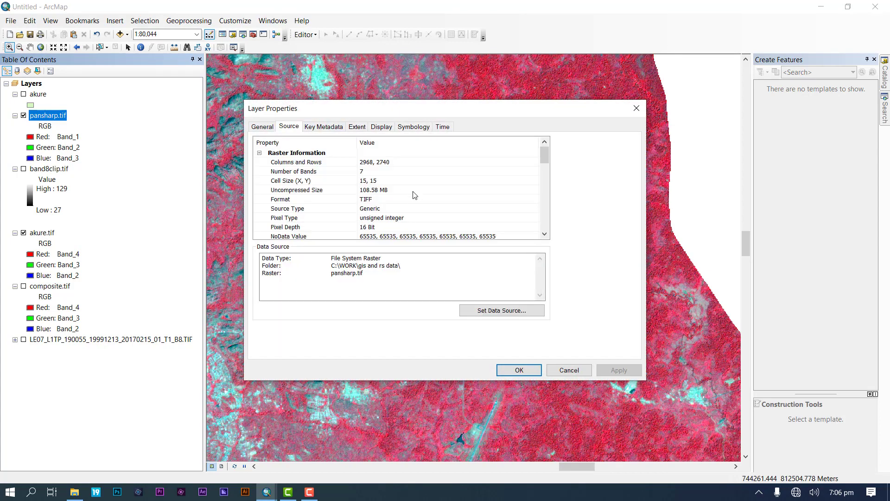
click(362, 184)
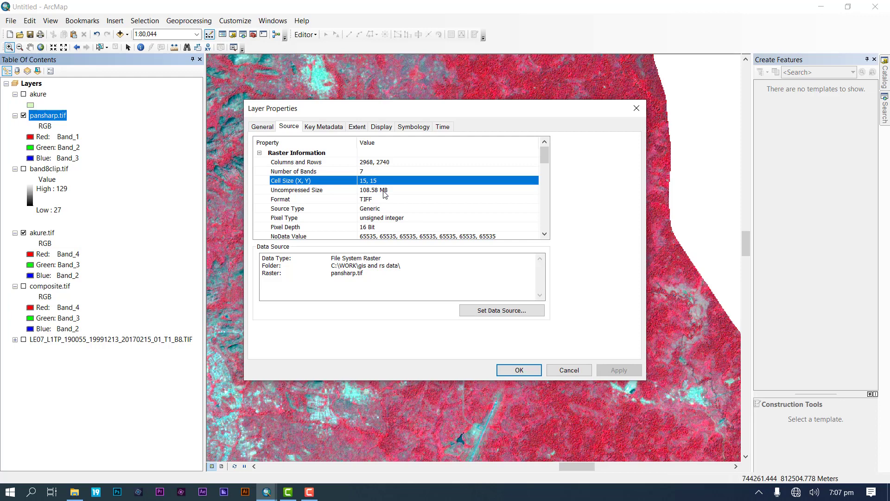
click(398, 191)
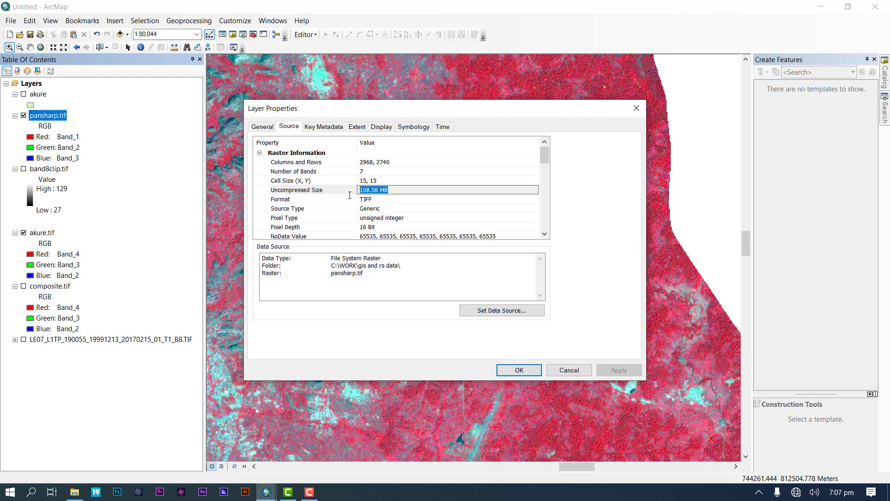
click(370, 210)
click(332, 217)
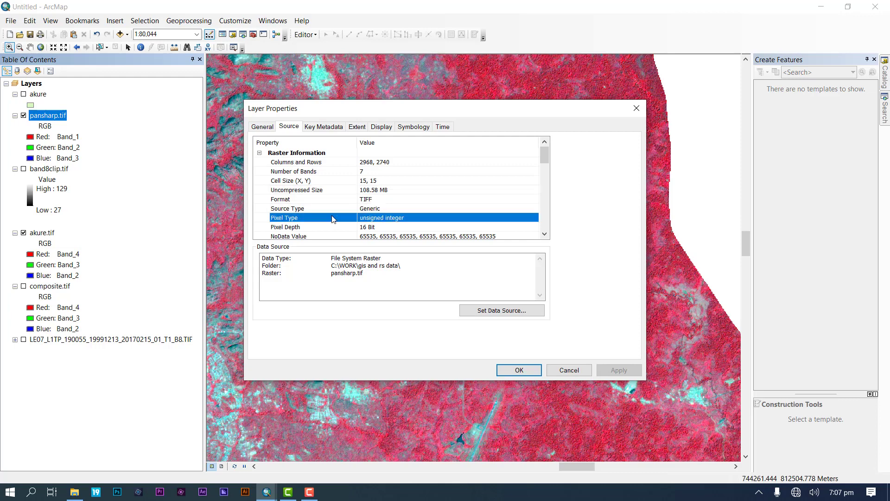
click(332, 182)
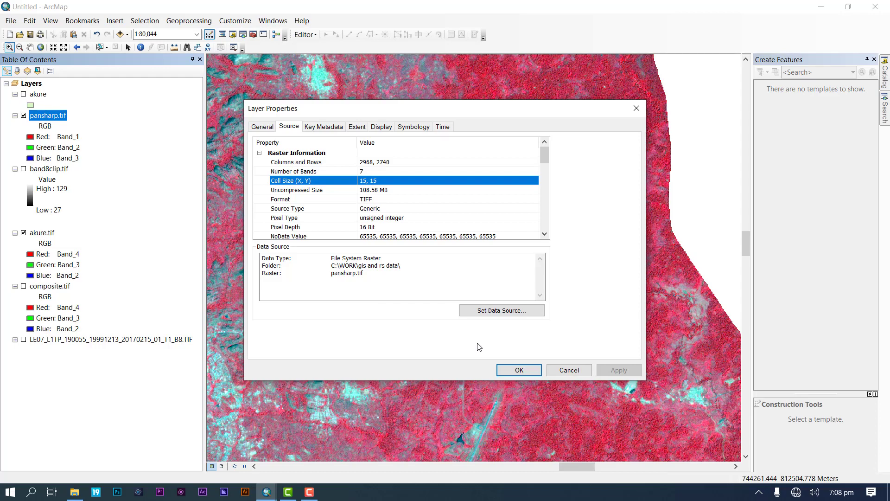
click(505, 371)
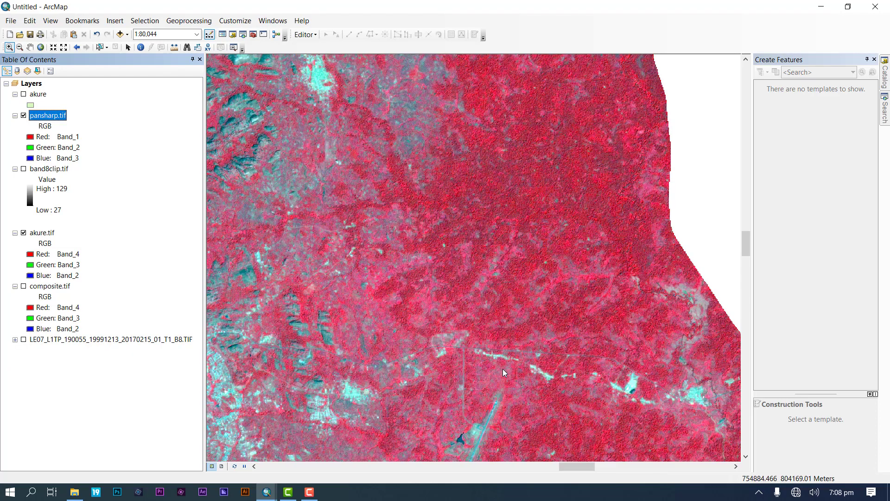